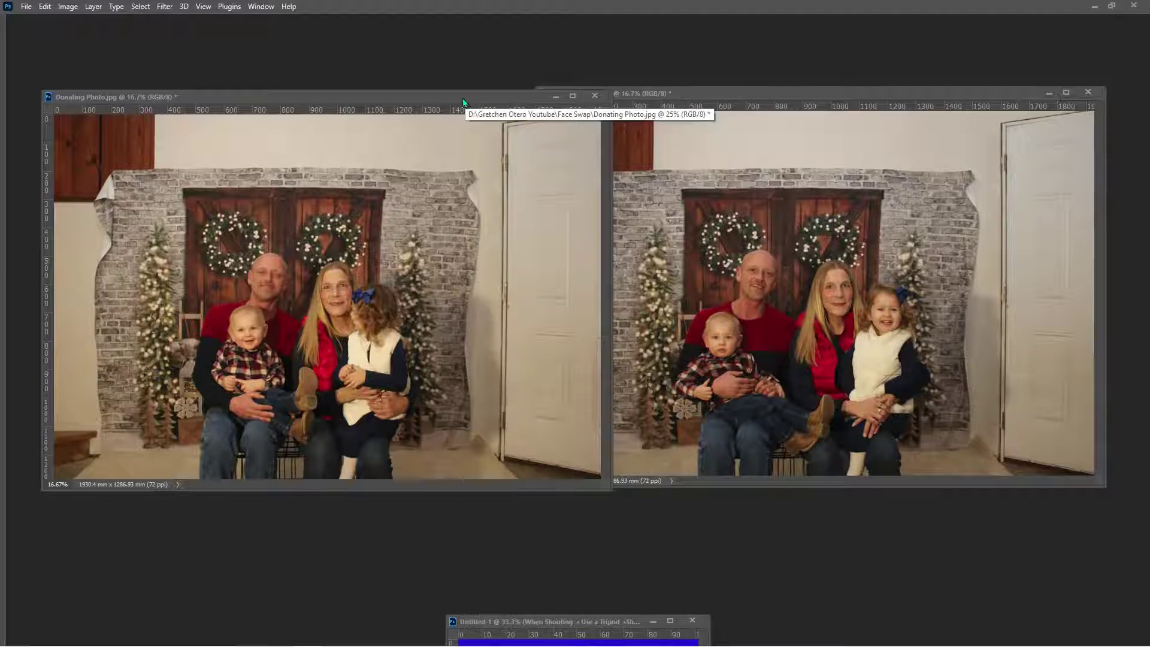
# Step: Bring the Untitled-1 document with the shooting tips into view over the two family photos
pyautogui.moveTo(463, 99); pyautogui.dragTo(460, 96)
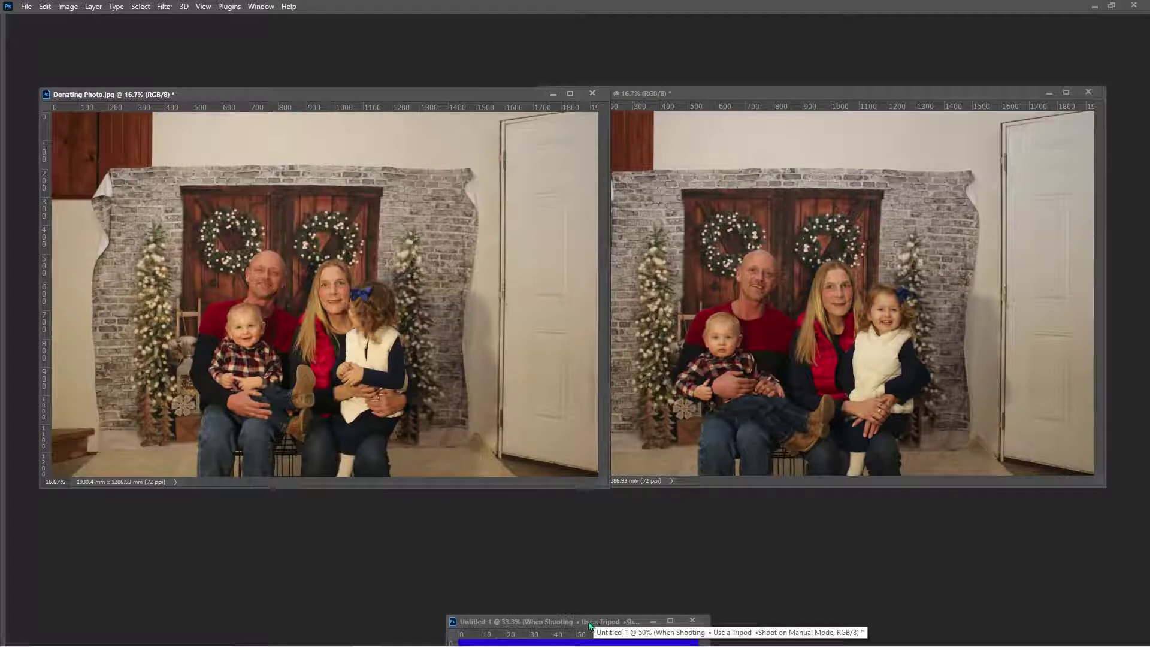
pyautogui.moveTo(594, 623); pyautogui.dragTo(543, 184)
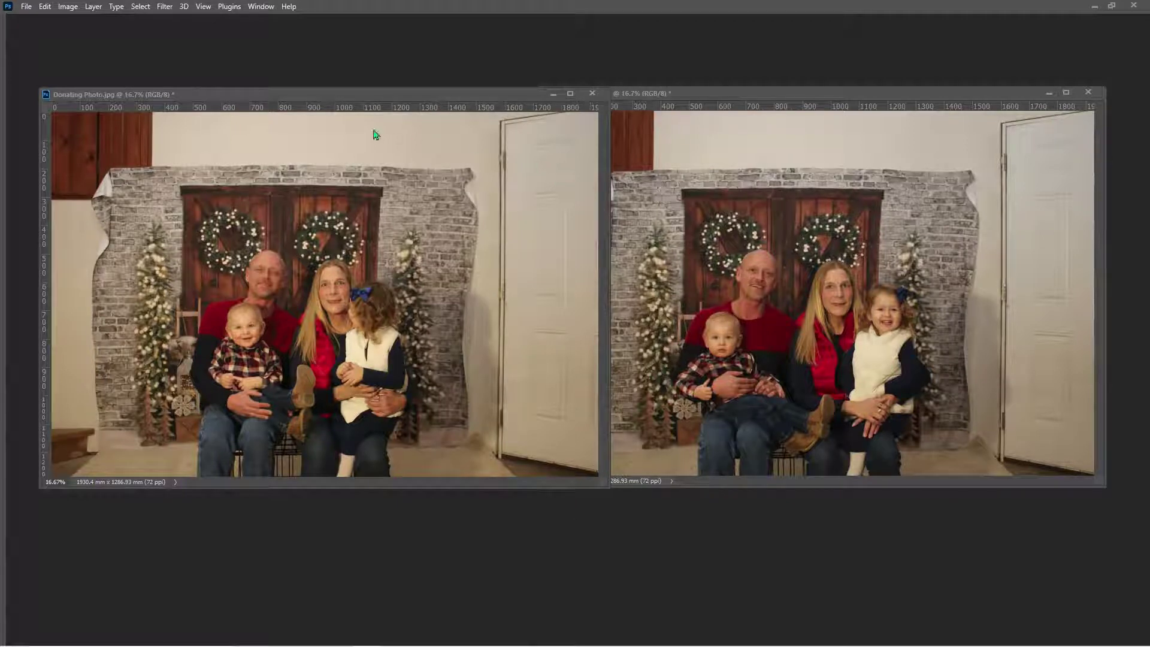
# Step: Apply Match Color to Donating Photo.jpg, using the Background layer of Receiving Photo.jpg as the source
pyautogui.click(324, 95)
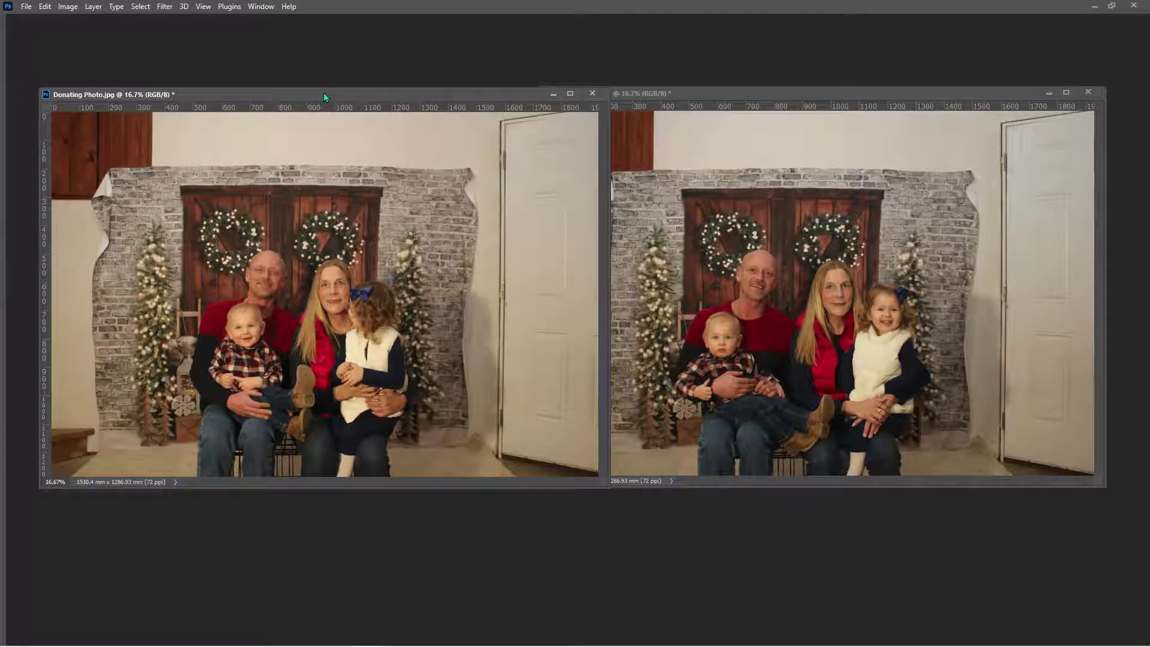
pyautogui.click(72, 7)
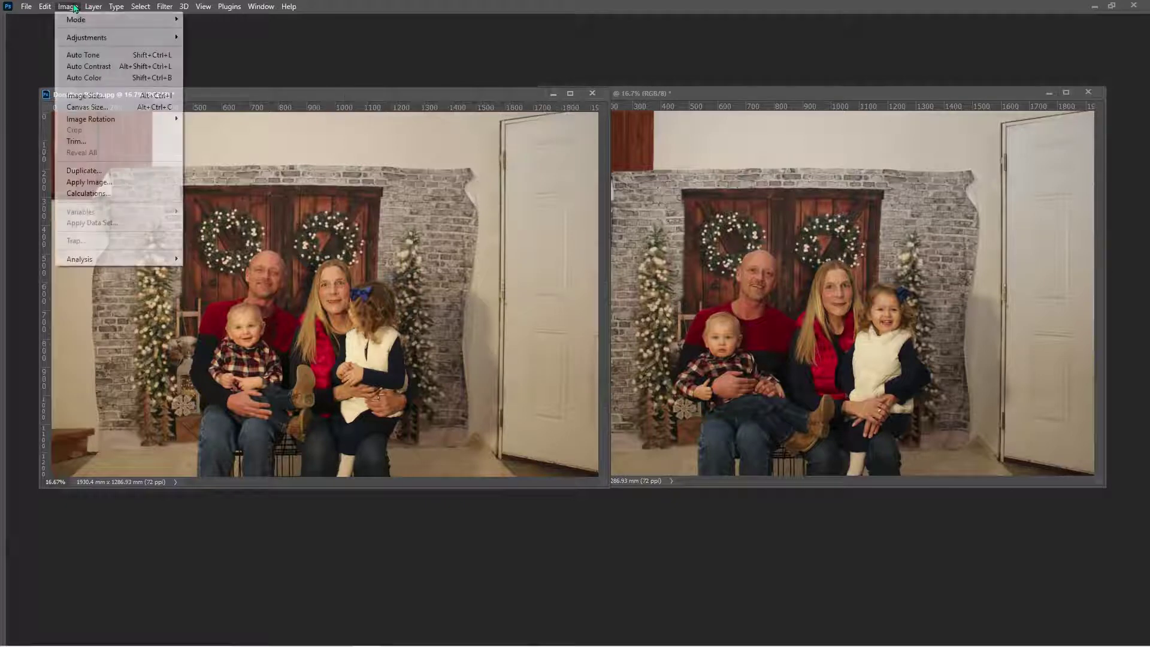
pyautogui.moveTo(85, 39)
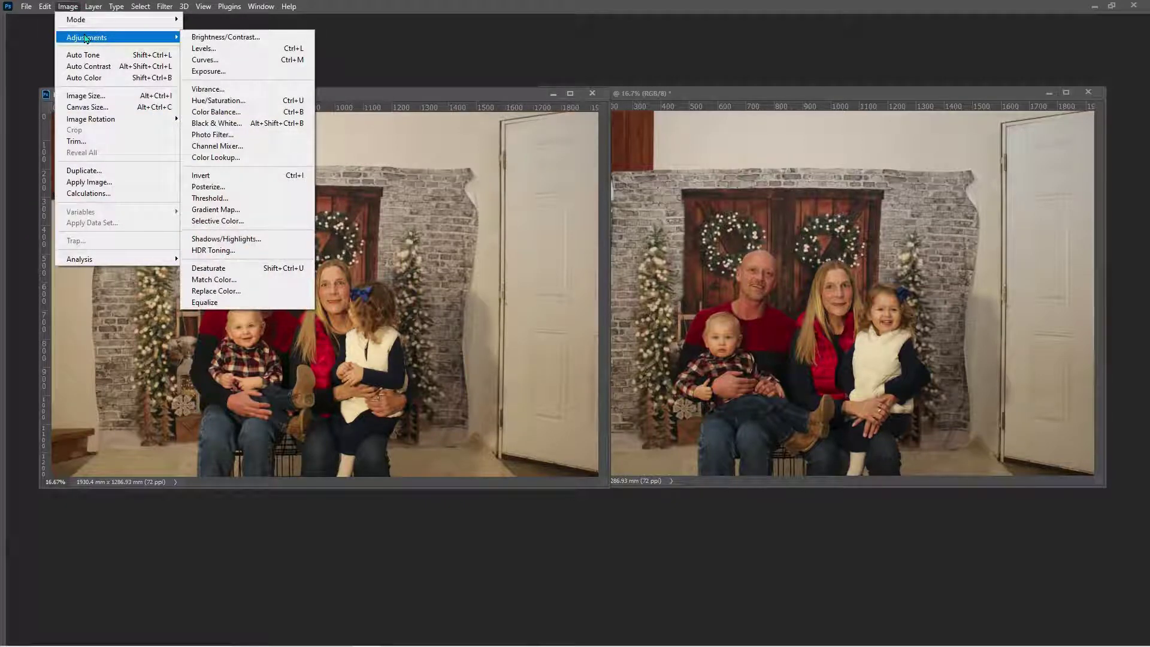
pyautogui.click(231, 280)
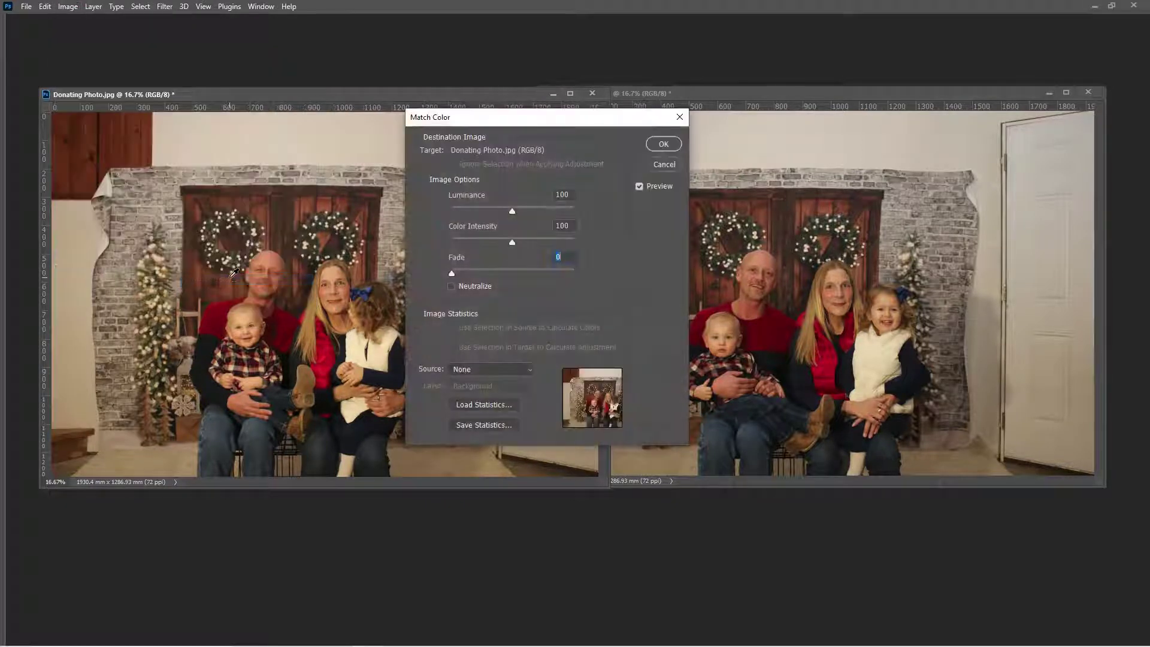
pyautogui.click(503, 370)
pyautogui.click(490, 392)
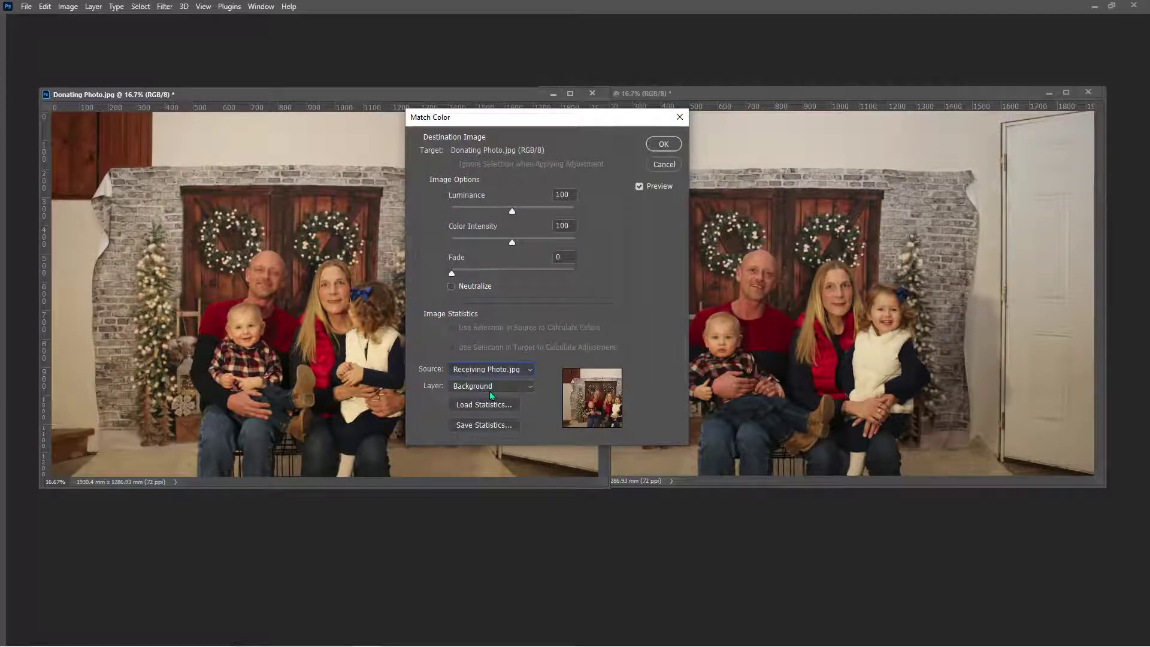
pyautogui.click(661, 145)
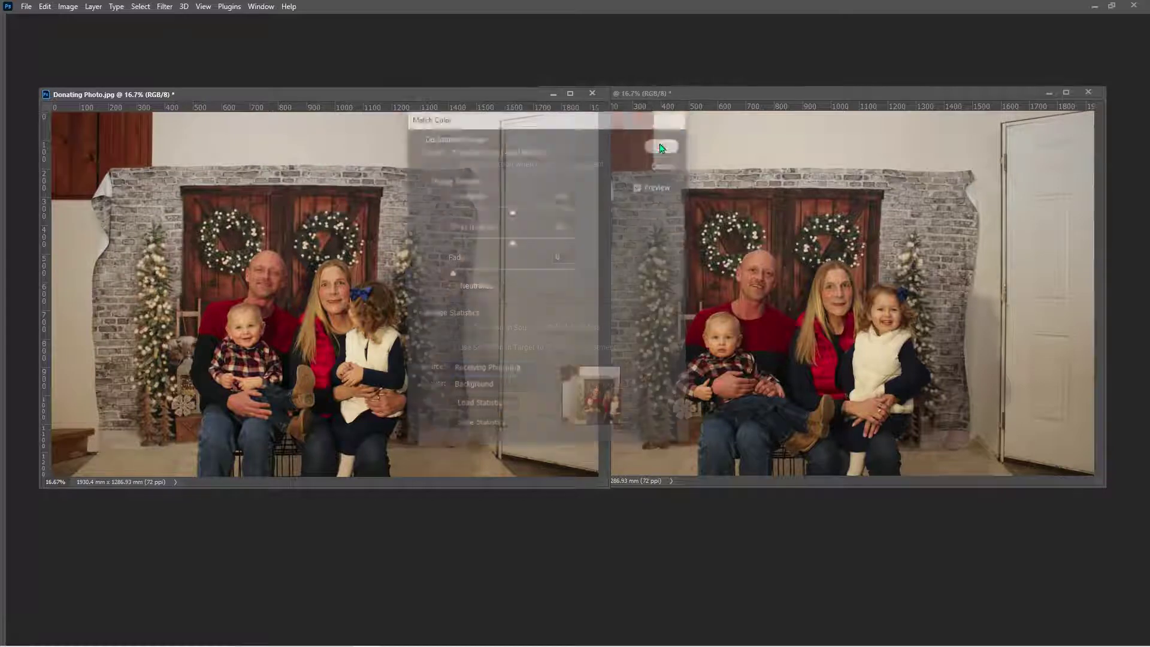
# Step: Compare Donating Photo.jpg before and after the Match Color adjustment using its history states
pyautogui.press('Tab')
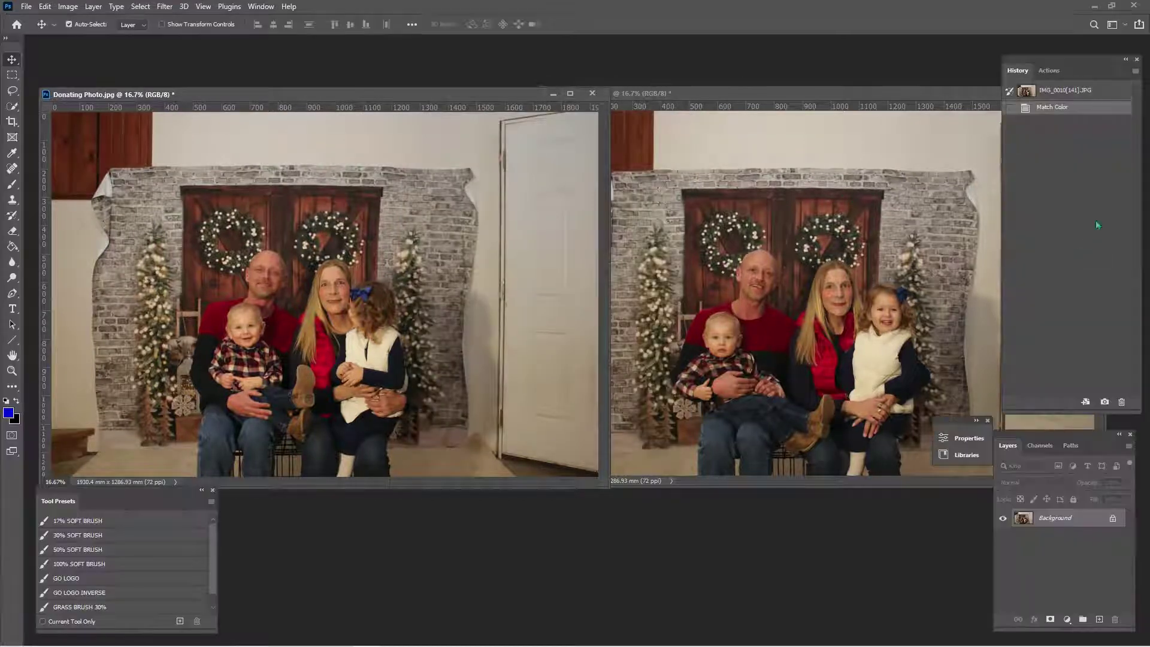
pyautogui.click(1102, 91)
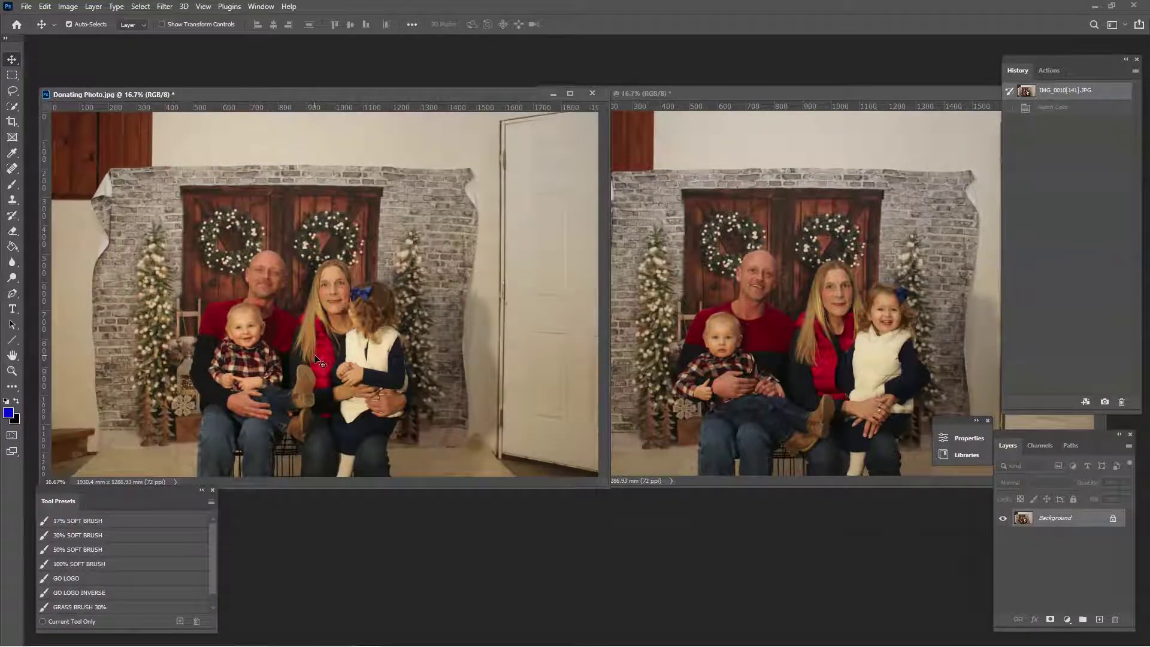
pyautogui.click(1093, 107)
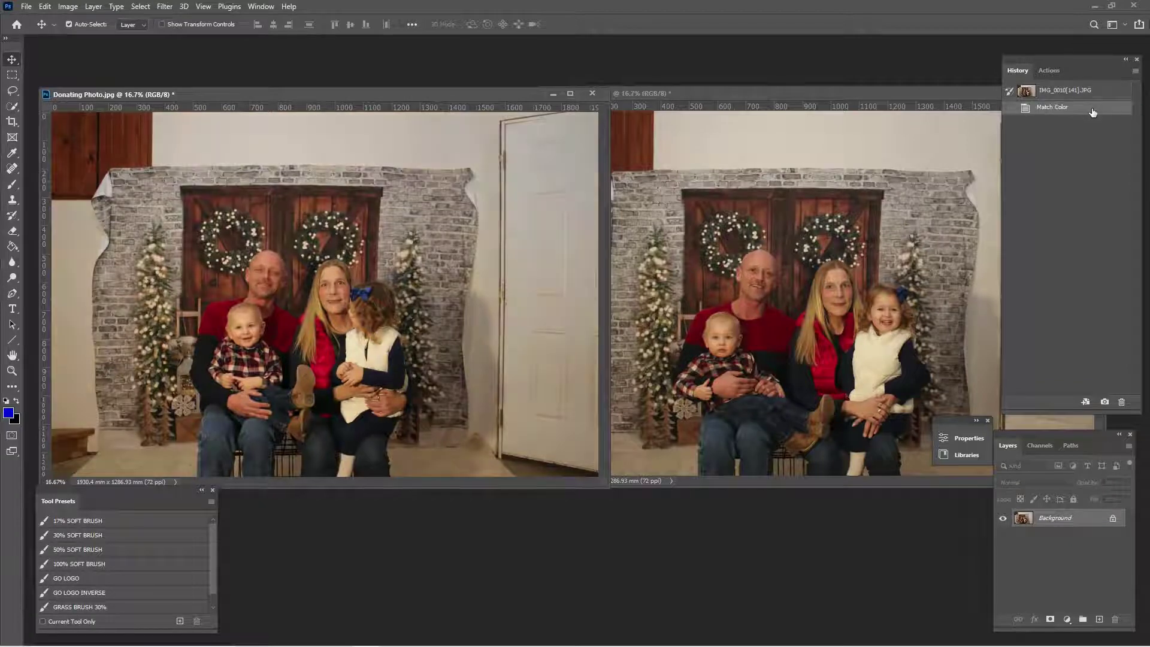
pyautogui.press('Tab')
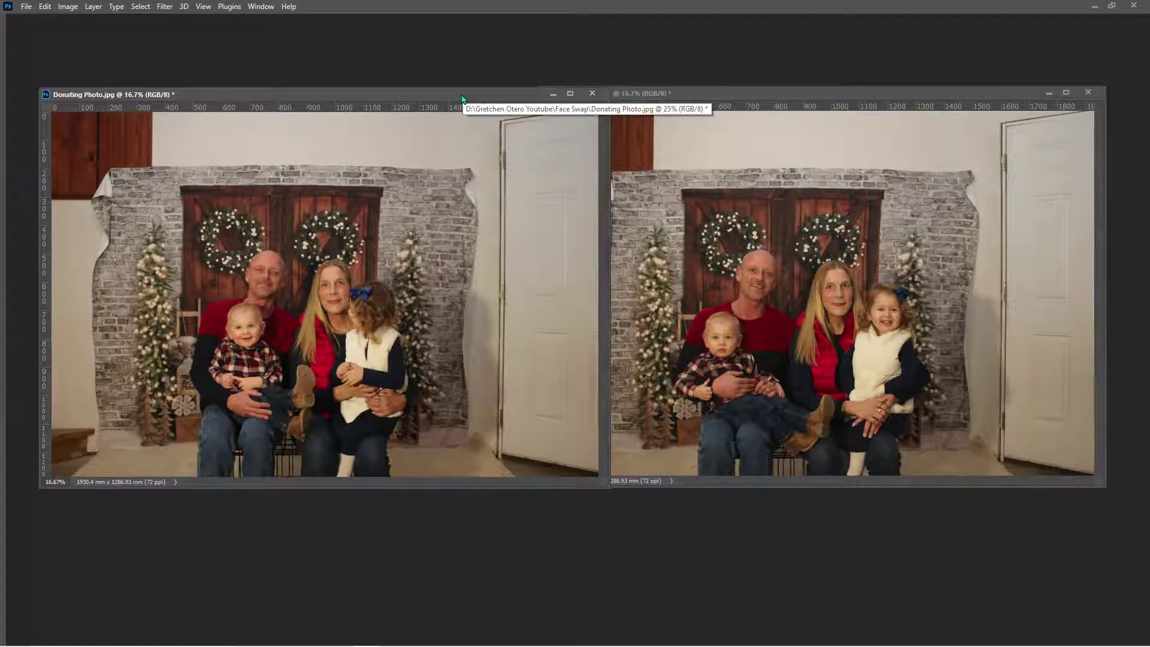
# Step: Select the baby's head and shirt collar in Donating Photo.jpg with a rectangular marquee
pyautogui.moveTo(423, 96); pyautogui.dragTo(585, 131)
pyautogui.press('Tab')
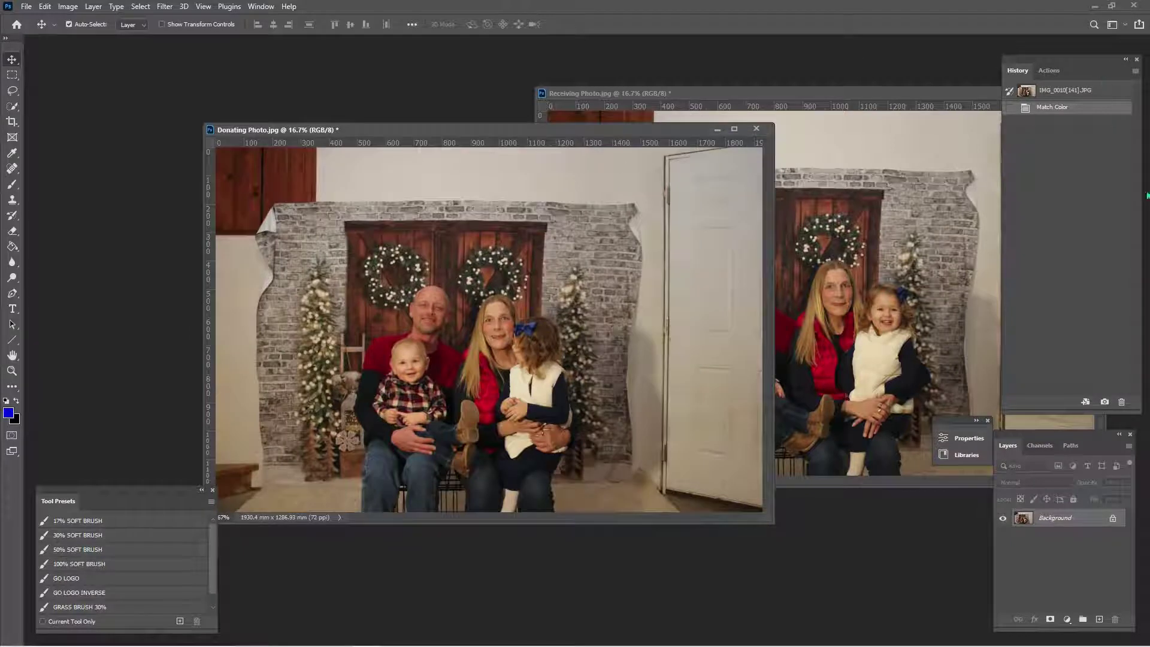
pyautogui.moveTo(468, 135); pyautogui.dragTo(469, 107)
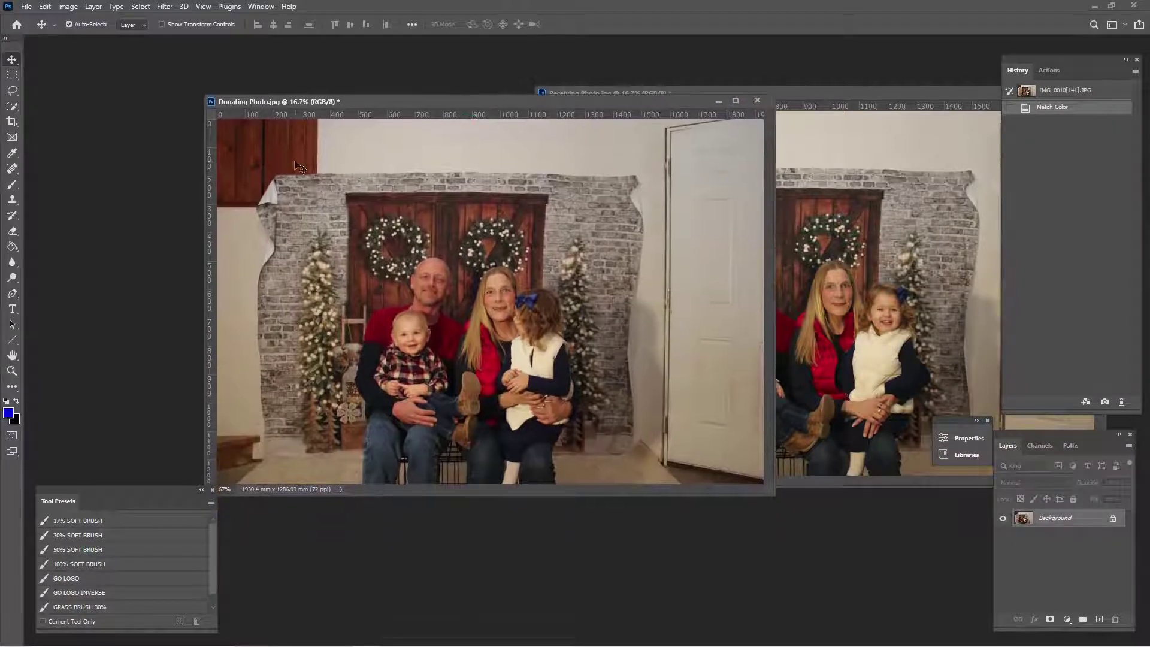
pyautogui.click(12, 75)
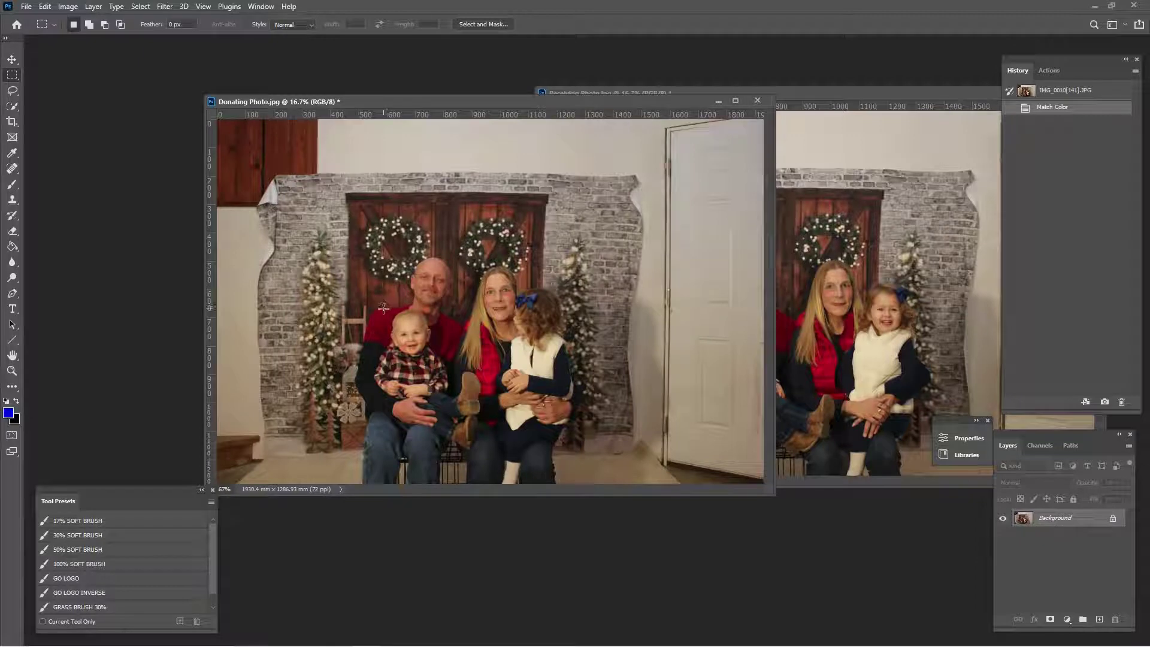
pyautogui.moveTo(383, 308); pyautogui.dragTo(436, 359)
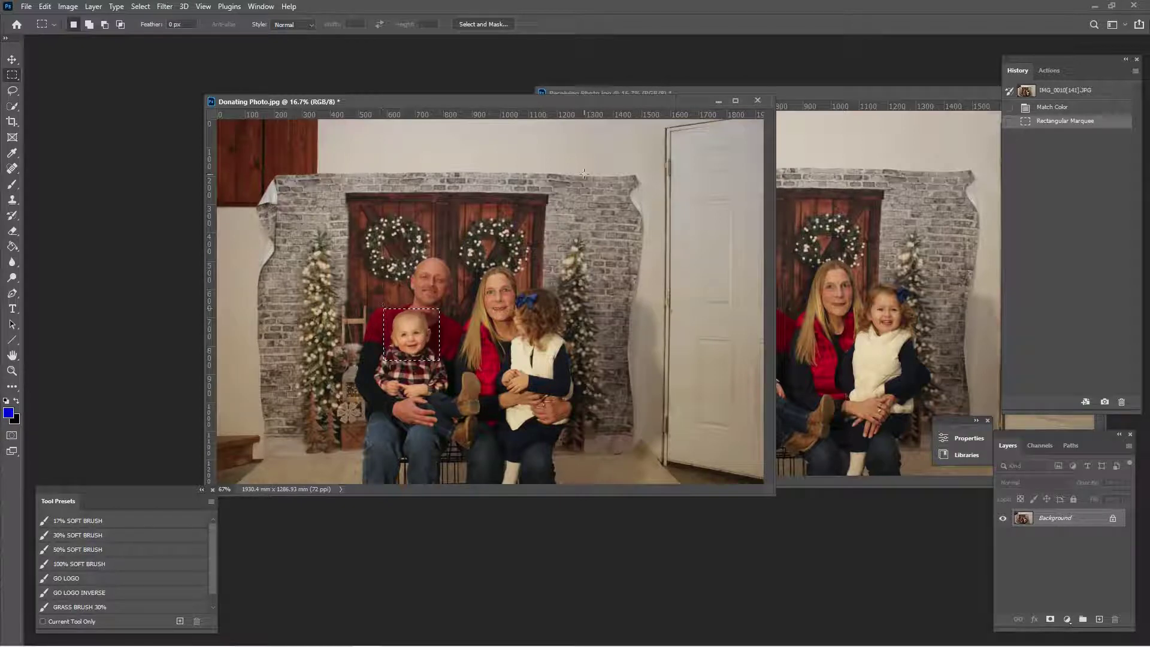
# Step: Paste the copied head of the smiling baby into Receiving Photo.jpg as a new layer
pyautogui.moveTo(606, 103); pyautogui.dragTo(498, 104)
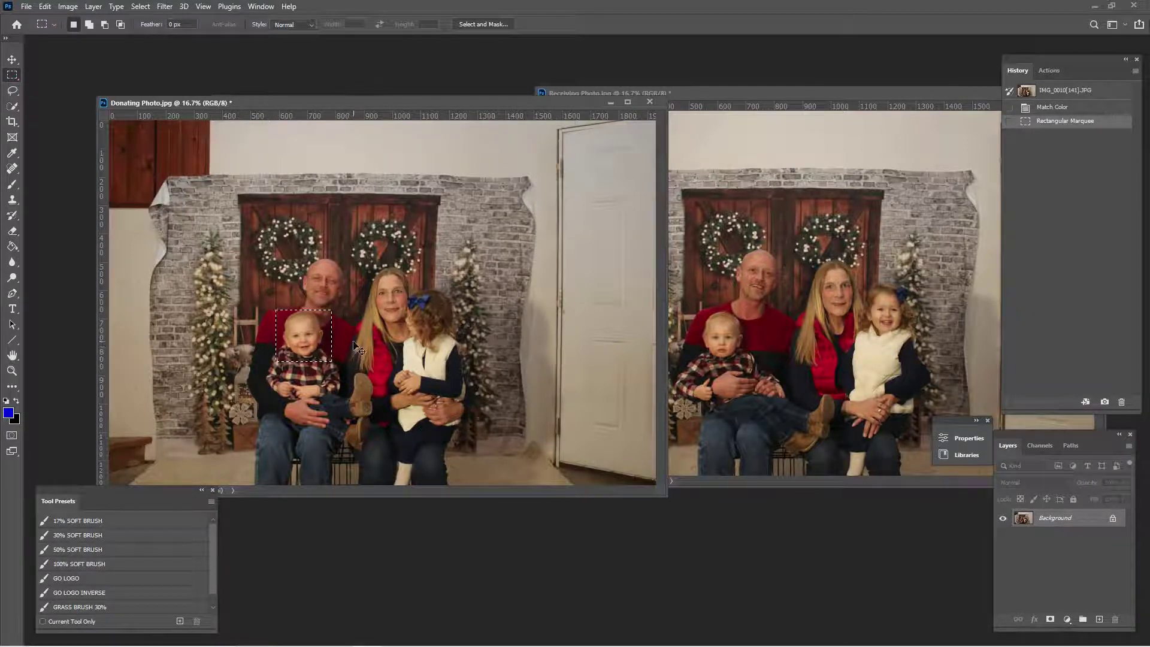
pyautogui.click(728, 94)
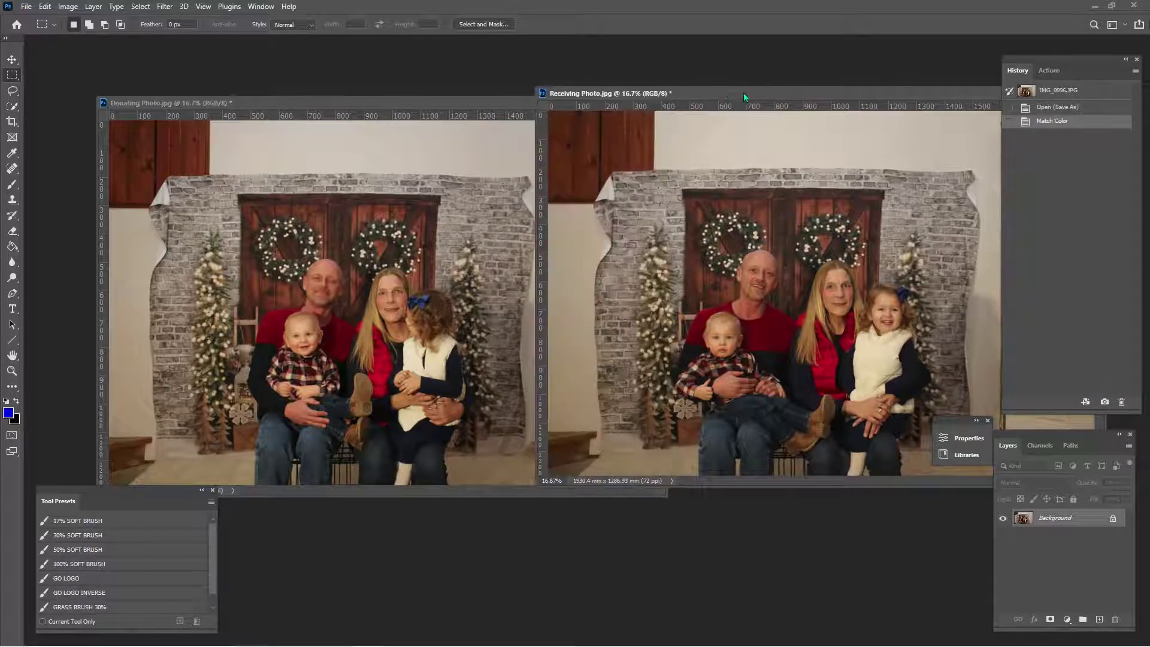
pyautogui.moveTo(747, 90); pyautogui.dragTo(612, 103)
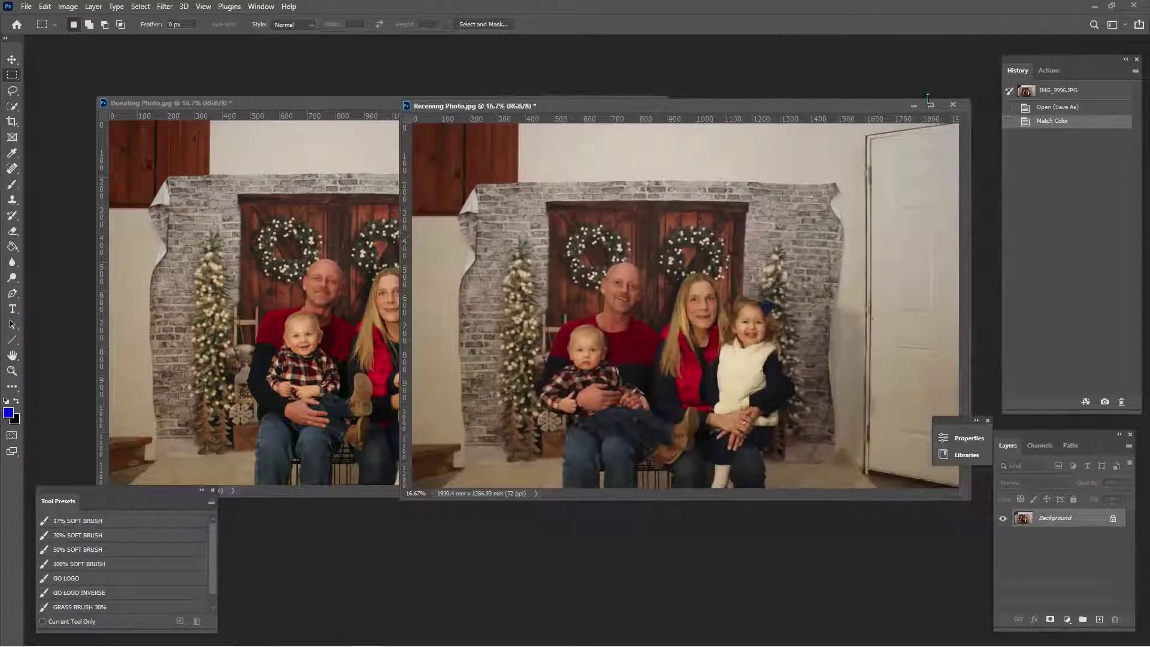
pyautogui.click(934, 105)
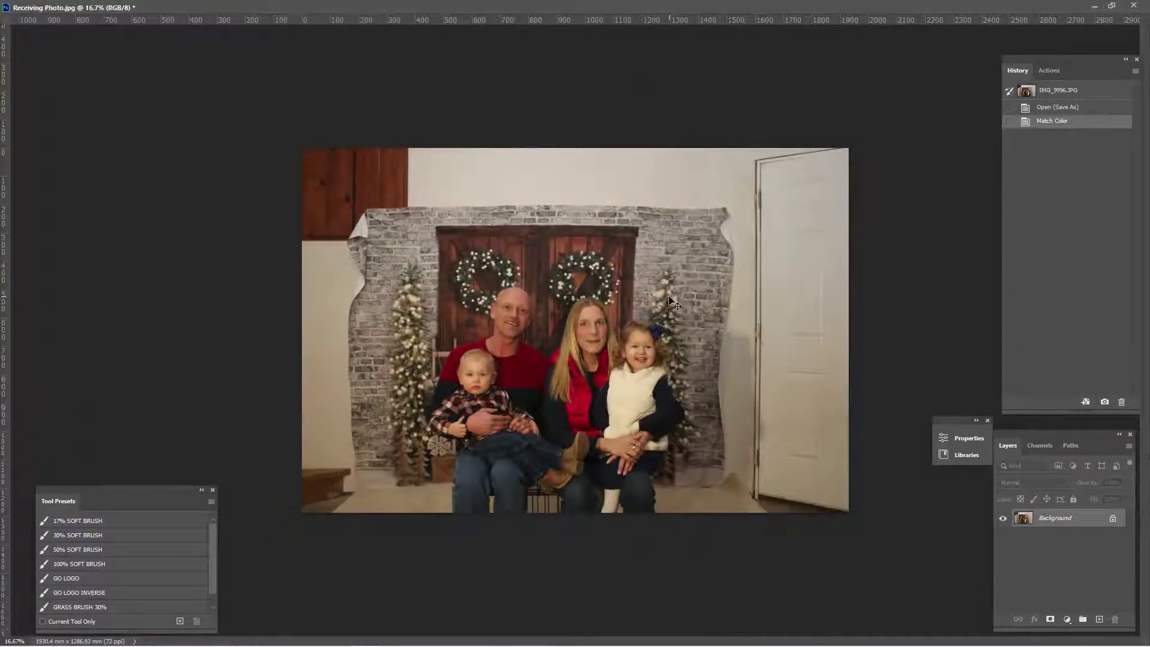
pyautogui.hotkey('ctrl', 'v')
pyautogui.hotkey('ctrl', '+')
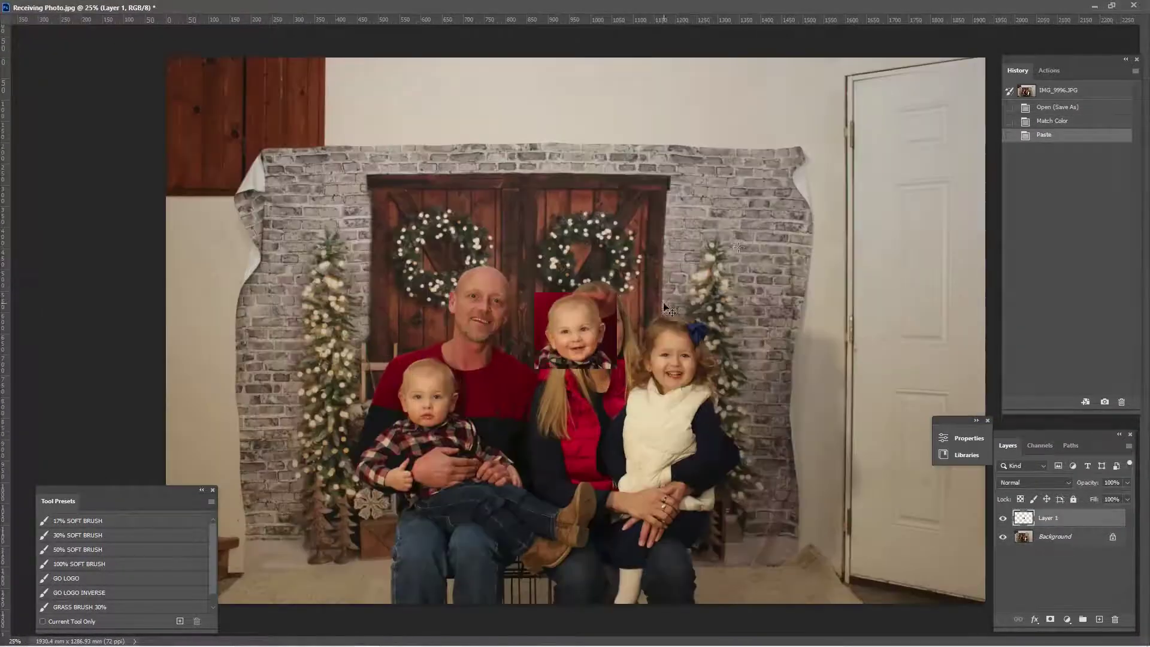
# Step: Dock Receiving Photo.jpg and Donating Photo.jpg as tabbed documents and return to Receiving Photo.jpg
pyautogui.click(1112, 6)
pyautogui.moveTo(798, 115); pyautogui.dragTo(788, 42)
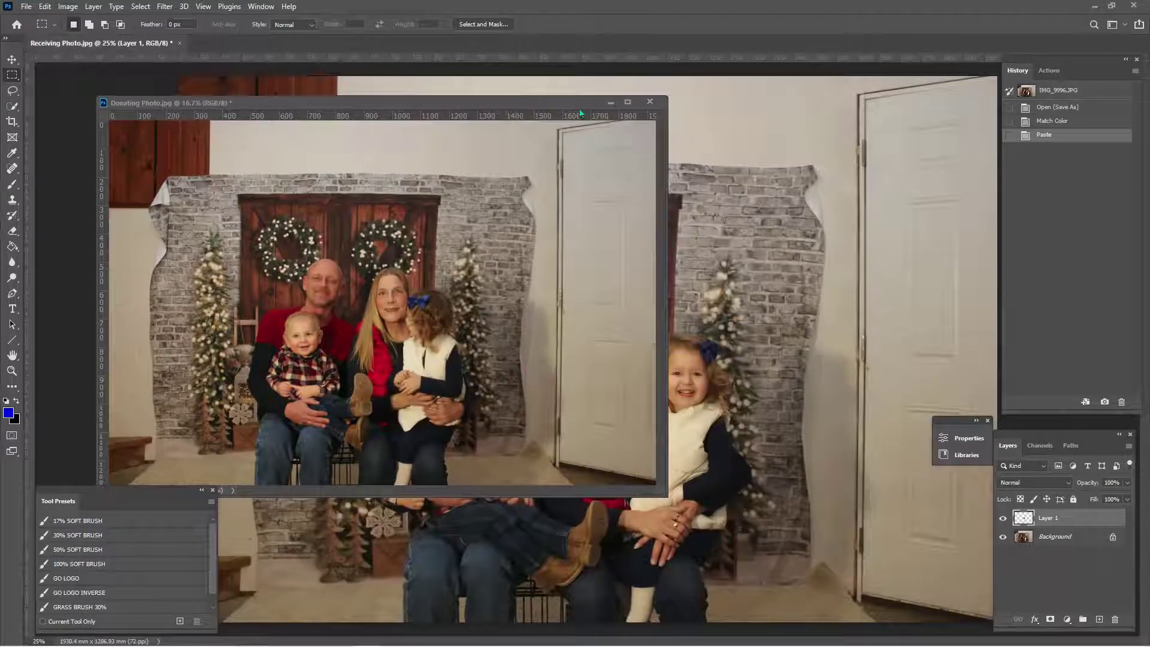
pyautogui.moveTo(577, 102); pyautogui.dragTo(613, 48)
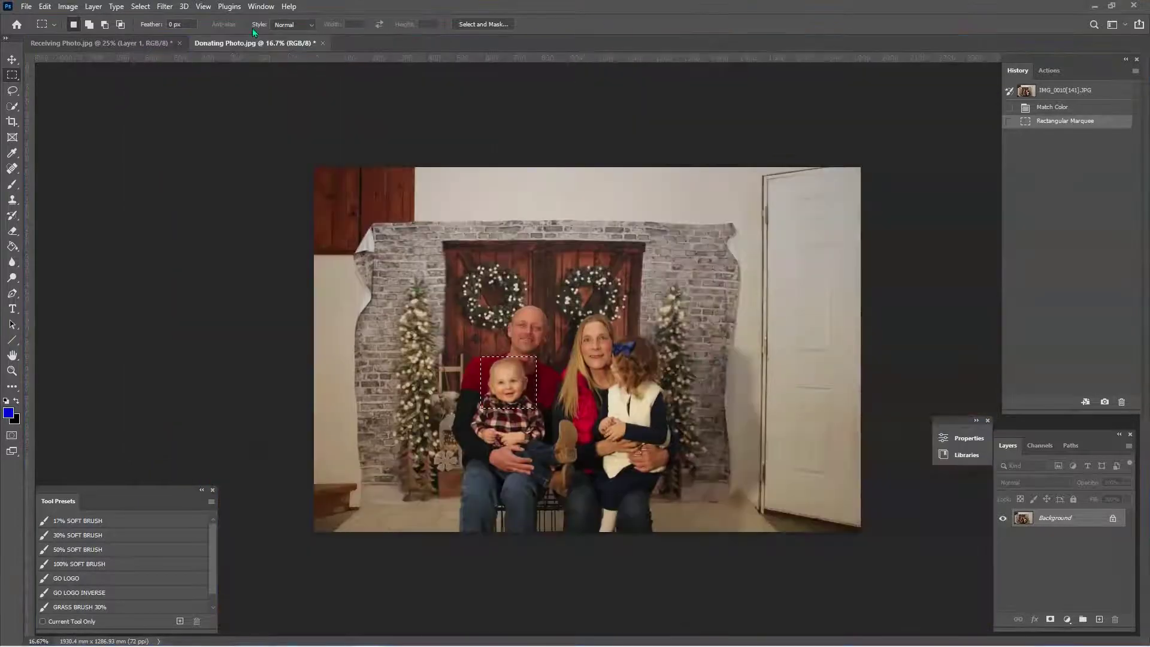
pyautogui.click(128, 42)
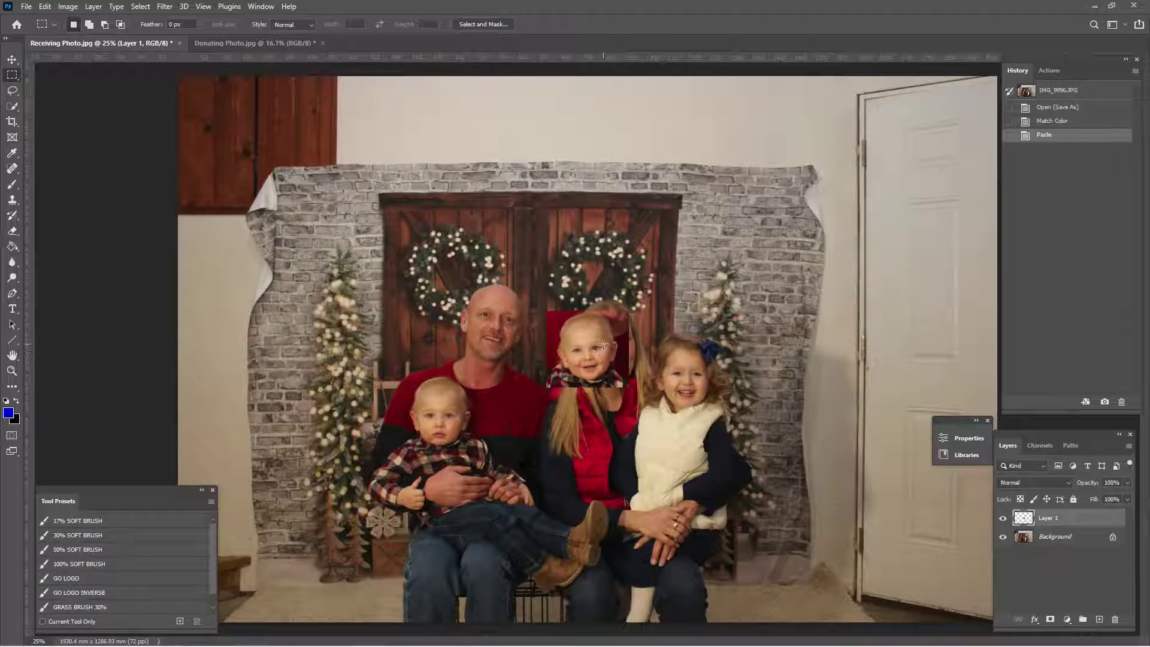
# Step: Move the pasted head over the baby's original head on the father's lap so the two faces roughly overlap
pyautogui.press('v')
pyautogui.moveTo(604, 340); pyautogui.dragTo(457, 402)
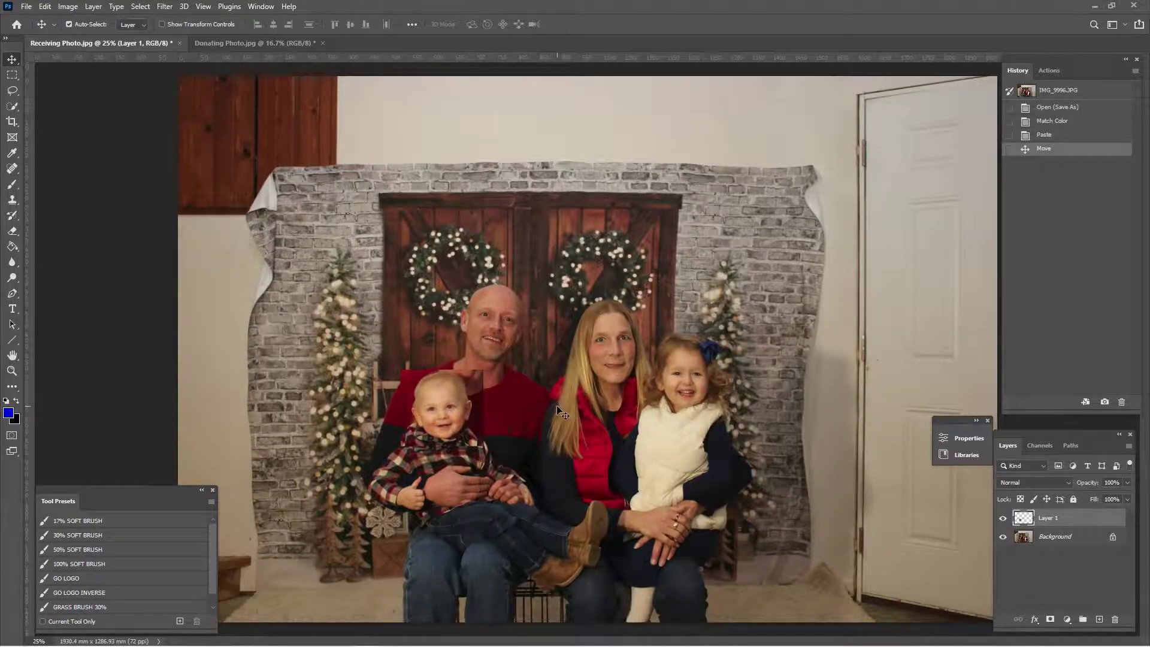
pyautogui.hotkey('ctrl', '+')
pyautogui.hotkey('ctrl', '+')
pyautogui.hotkey('ctrl', '+')
pyautogui.moveTo(446, 453); pyautogui.dragTo(725, 251)
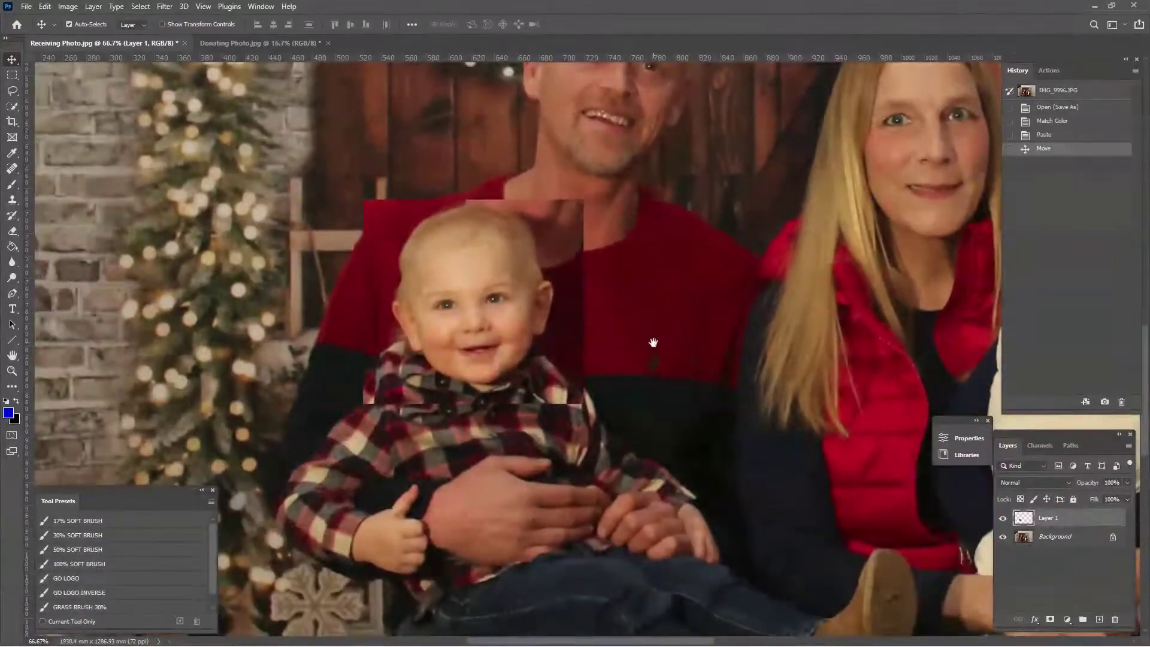
pyautogui.moveTo(652, 344); pyautogui.dragTo(692, 322)
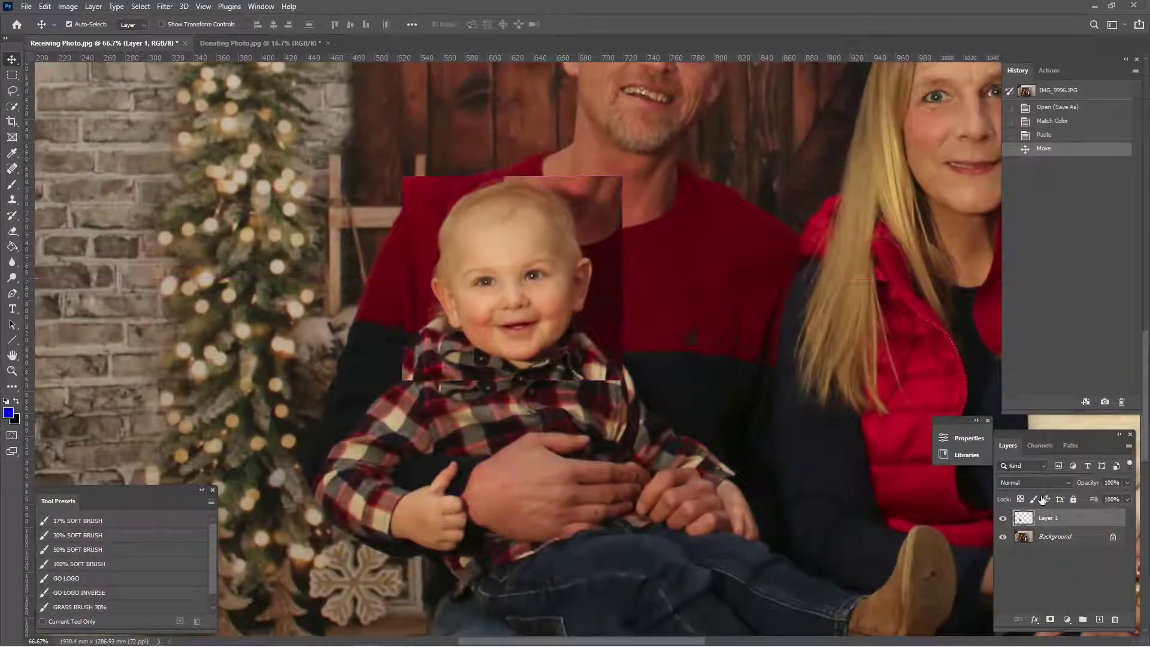
pyautogui.moveTo(550, 273)
pyautogui.mouseDown()
pyautogui.moveTo(673, 263)
pyautogui.moveTo(684, 275)
pyautogui.moveTo(670, 290)
pyautogui.moveTo(537, 290)
pyautogui.mouseUp()
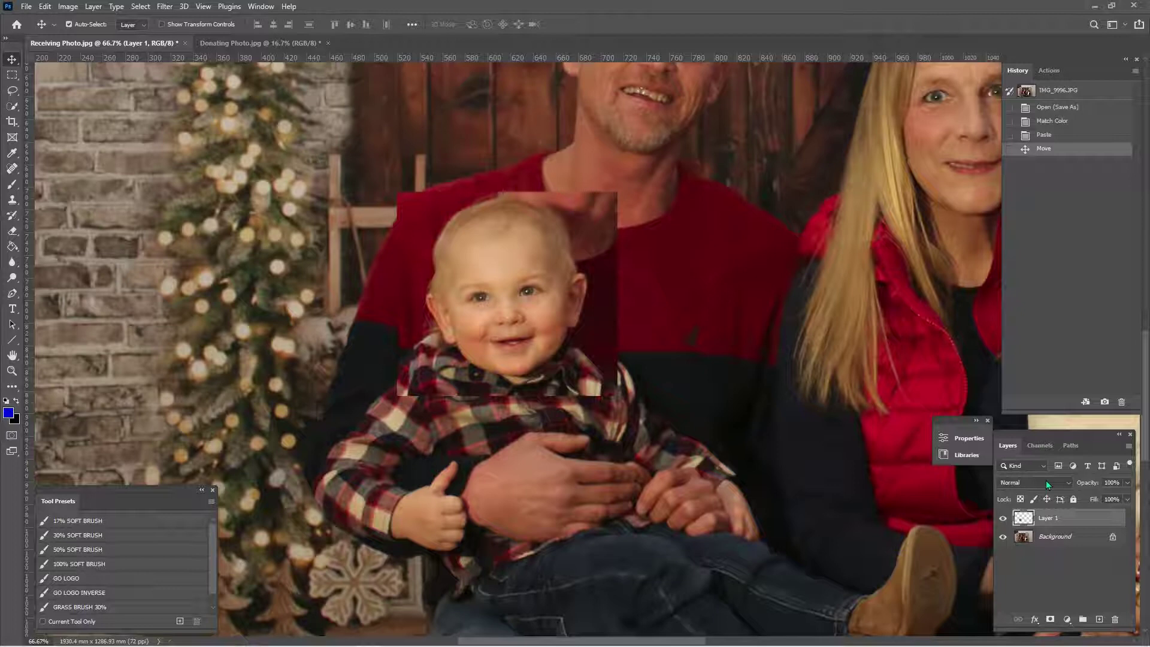
# Step: Set the pasted head layer's blend mode to Difference and fine-tune its position over the original face
pyautogui.click(1046, 481)
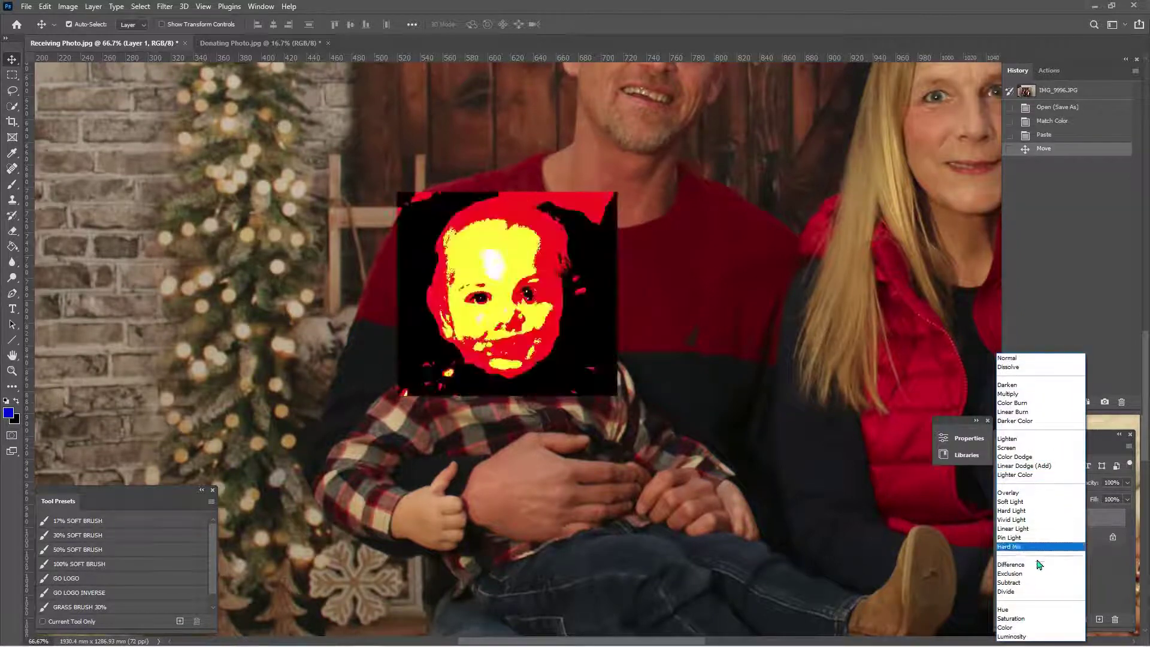
pyautogui.click(1010, 564)
pyautogui.moveTo(546, 290); pyautogui.dragTo(548, 285)
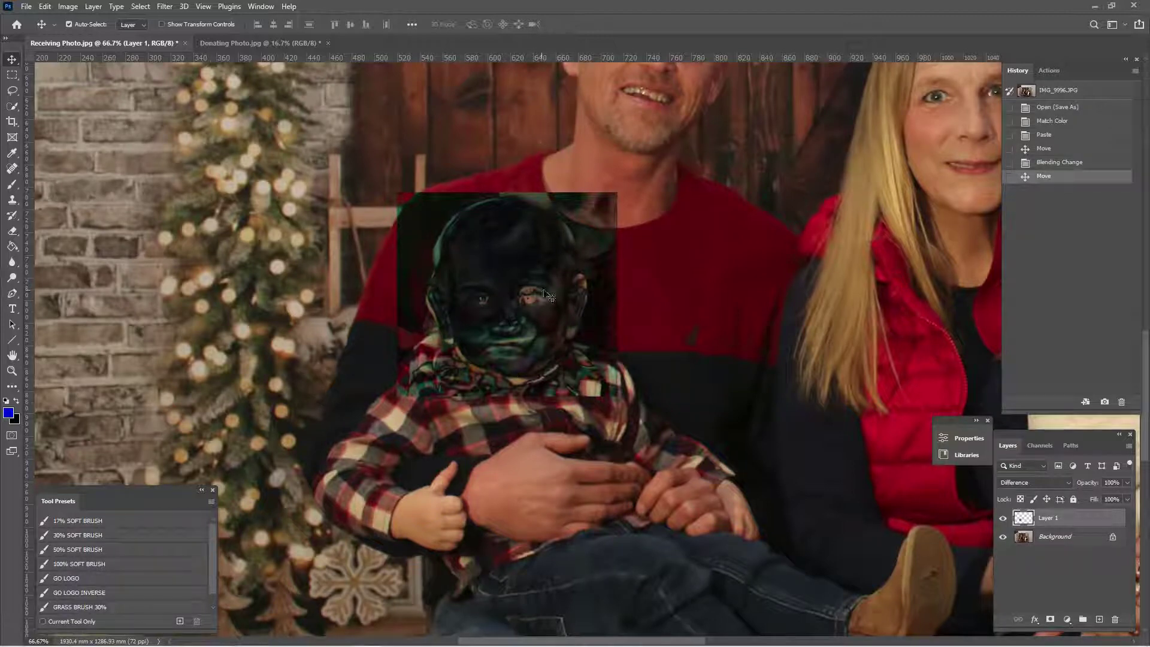
# Step: Free-transform the pasted head layer, rotating it 5.36° and scaling it to 101.56% to match the original head
pyautogui.hotkey('ctrl', 't')
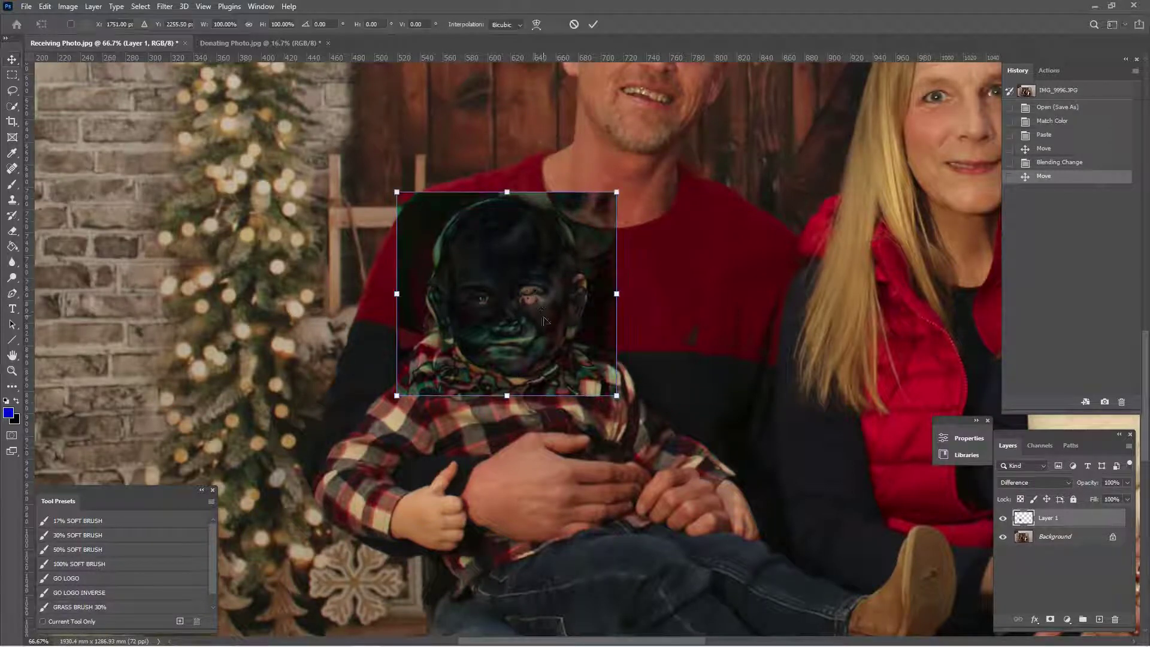
pyautogui.moveTo(630, 419); pyautogui.dragTo(622, 437)
pyautogui.moveTo(560, 313); pyautogui.dragTo(561, 316)
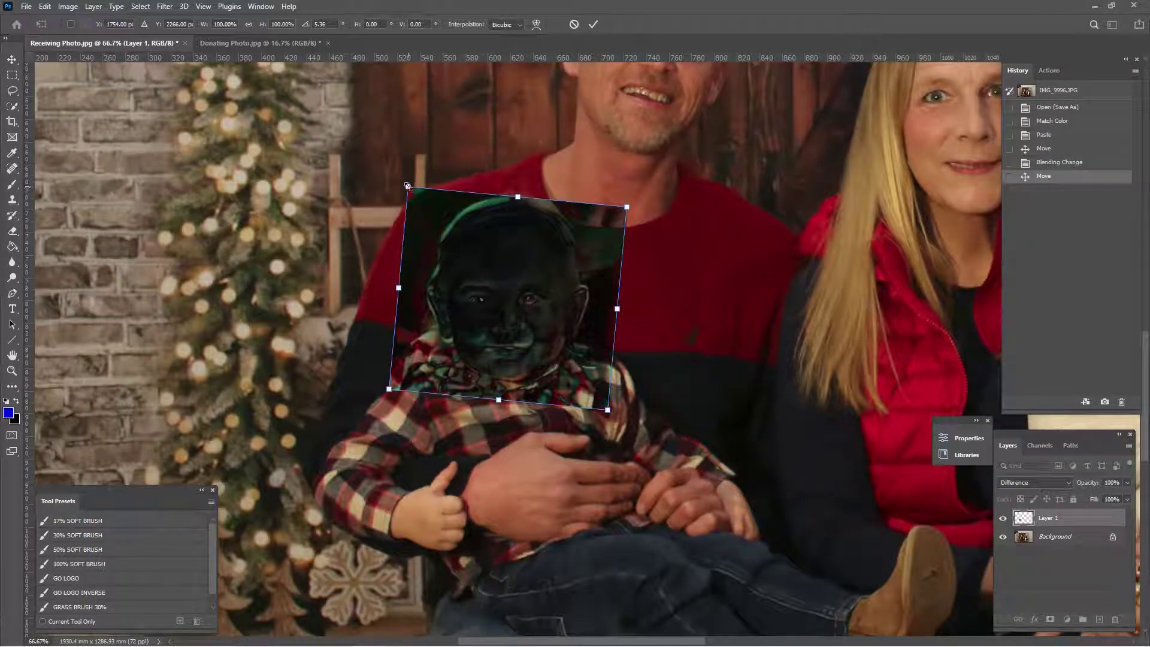
pyautogui.moveTo(407, 186); pyautogui.dragTo(404, 182)
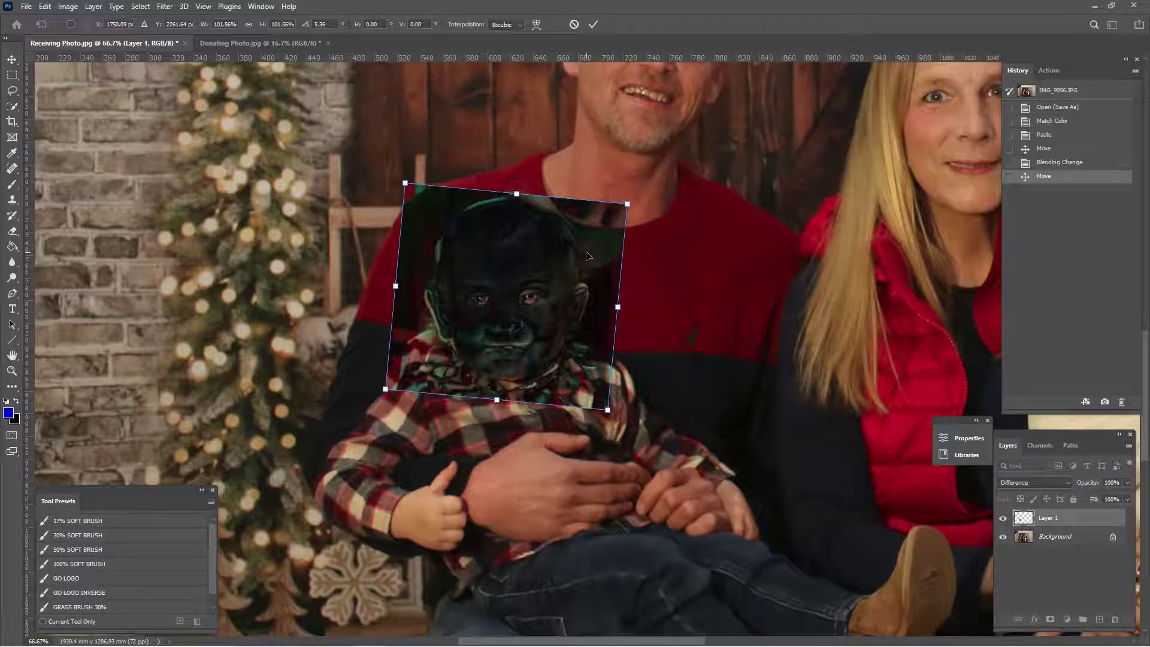
# Step: Nudge the pasted head sideways over the original face and scale it down to 100.56%
pyautogui.press('Right')
pyautogui.press('Right')
pyautogui.press('Right')
pyautogui.press('Right')
pyautogui.press('Right')
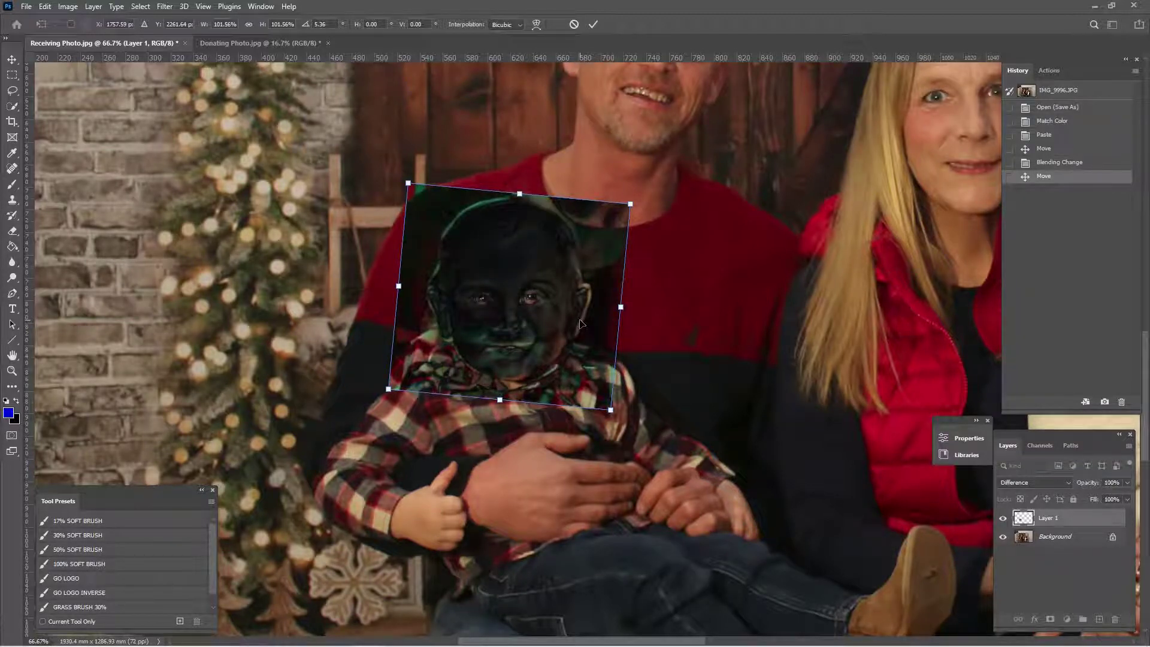
pyautogui.press('Left')
pyautogui.press('Left')
pyautogui.press('Left')
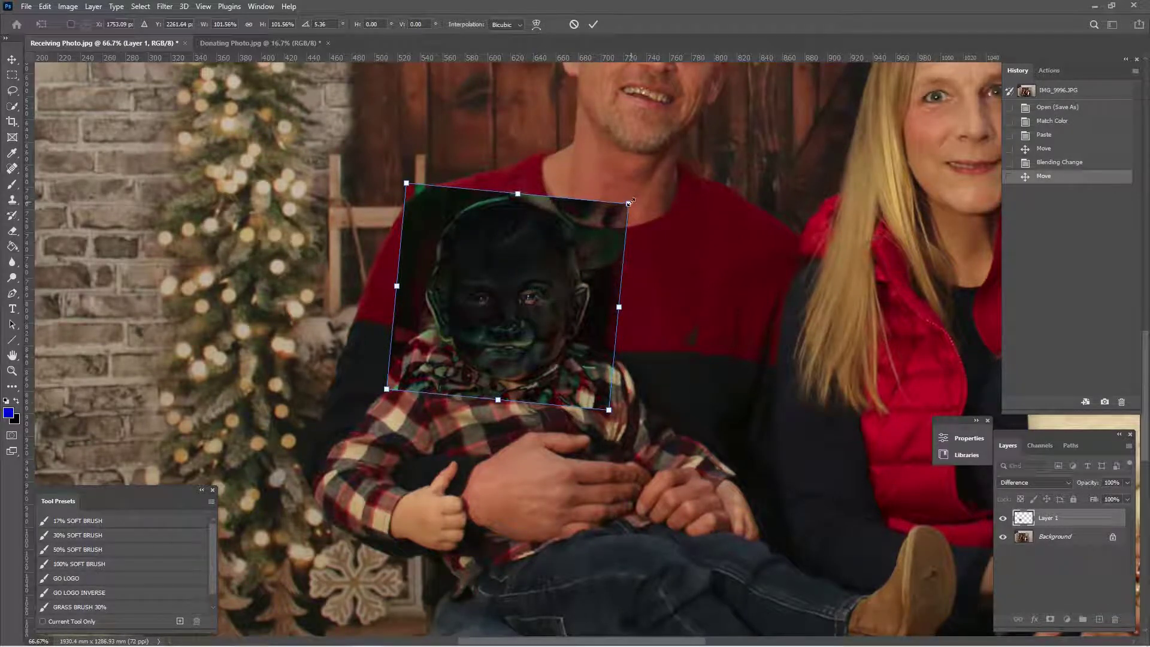
pyautogui.moveTo(629, 202); pyautogui.dragTo(628, 204)
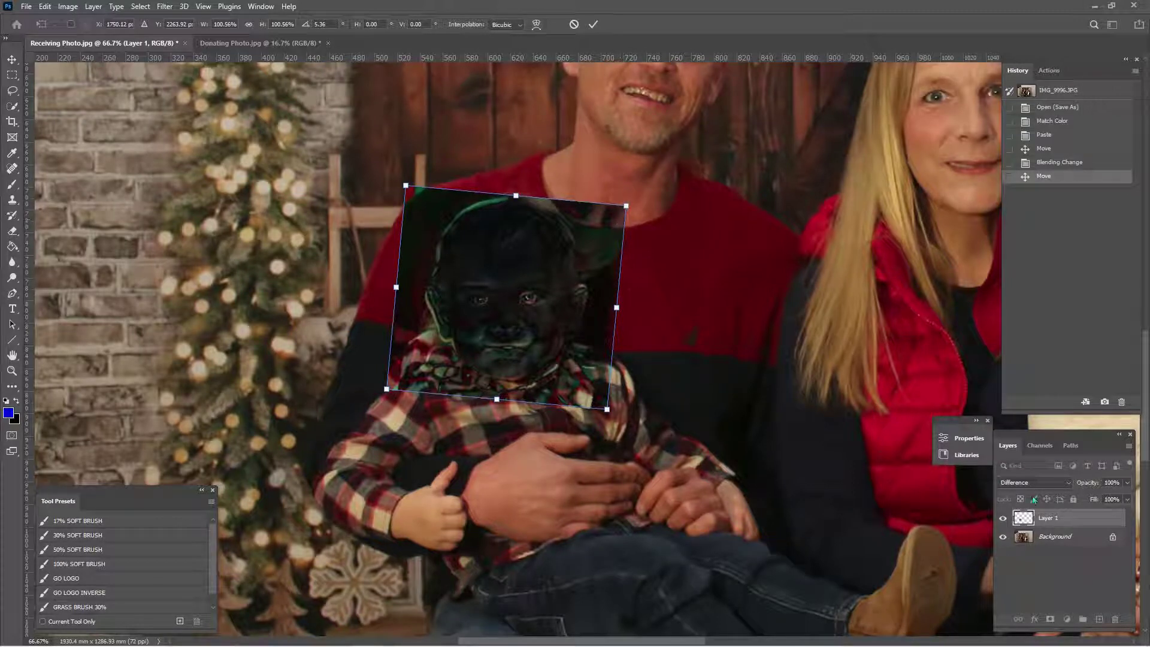
# Step: Set the pasted head layer's blend mode to Normal and apply the transform
pyautogui.click(1068, 482)
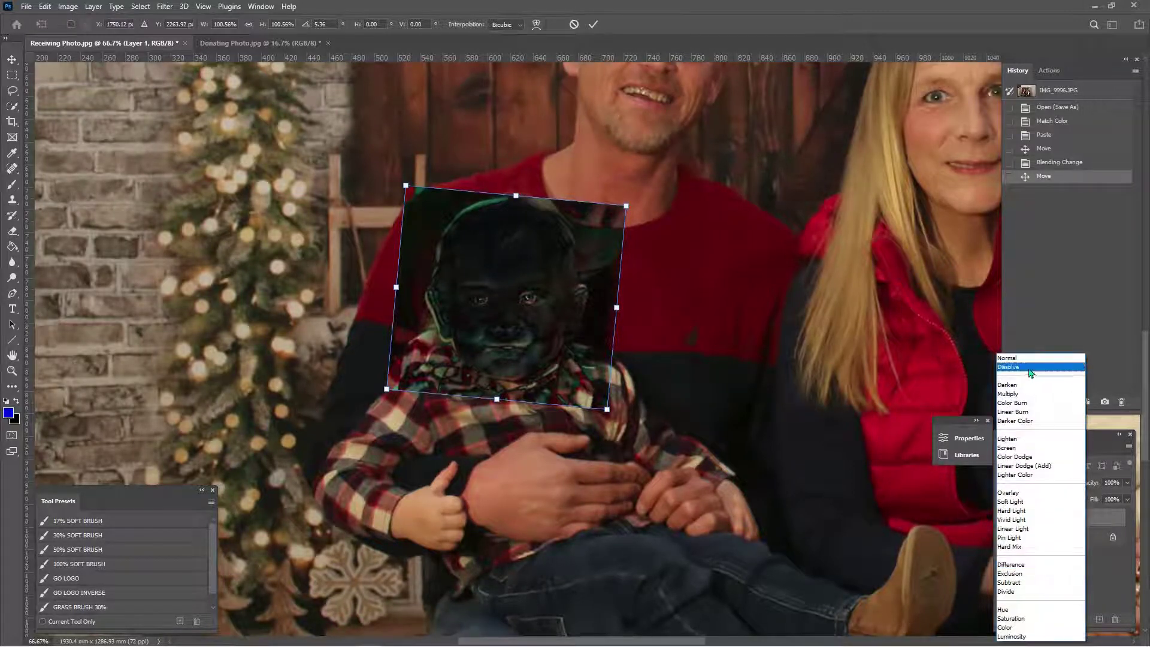
pyautogui.click(1021, 360)
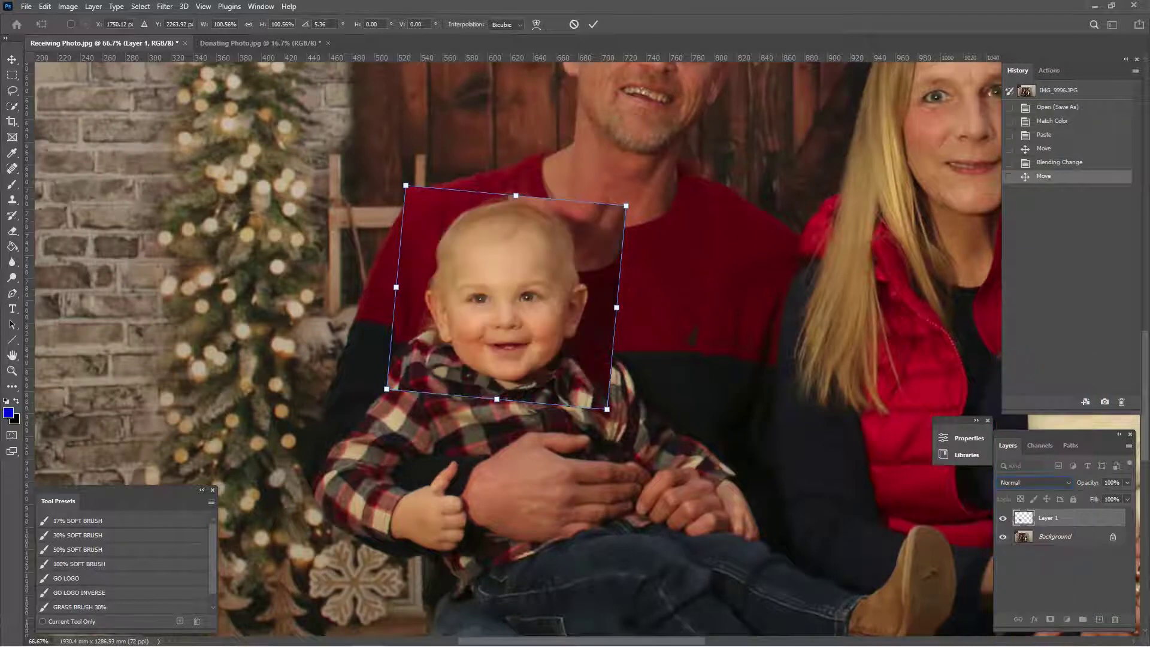
pyautogui.press('Return')
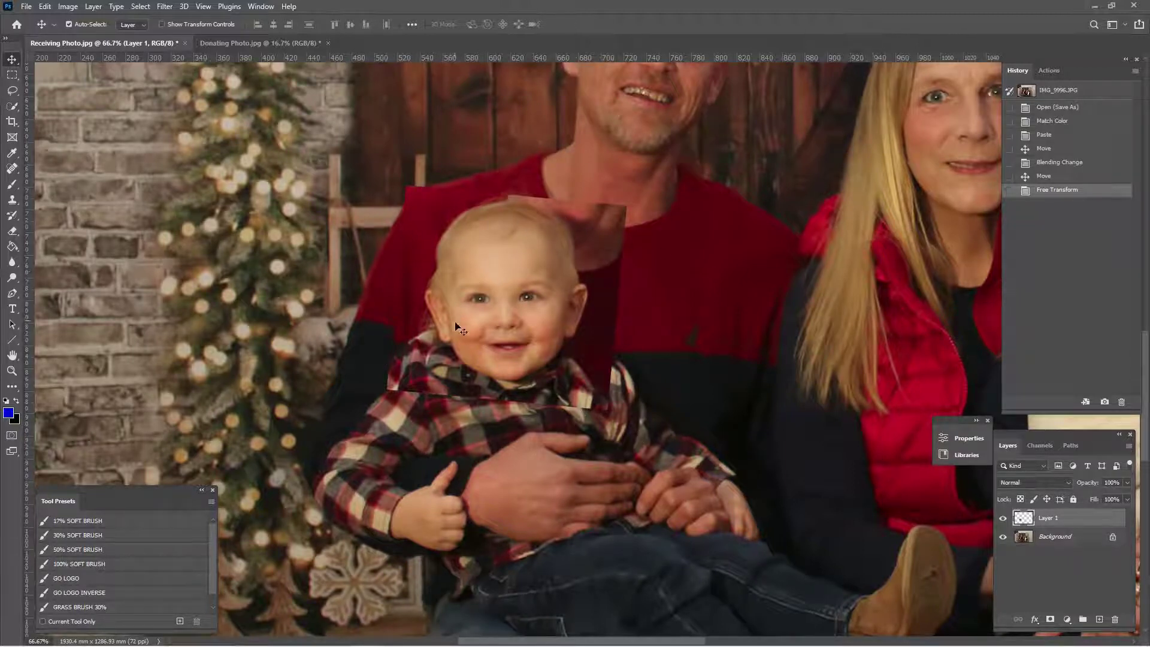
# Step: Erase the outer edges of the pasted patch around the baby's head and collar with a 70 px eraser
pyautogui.press('e')
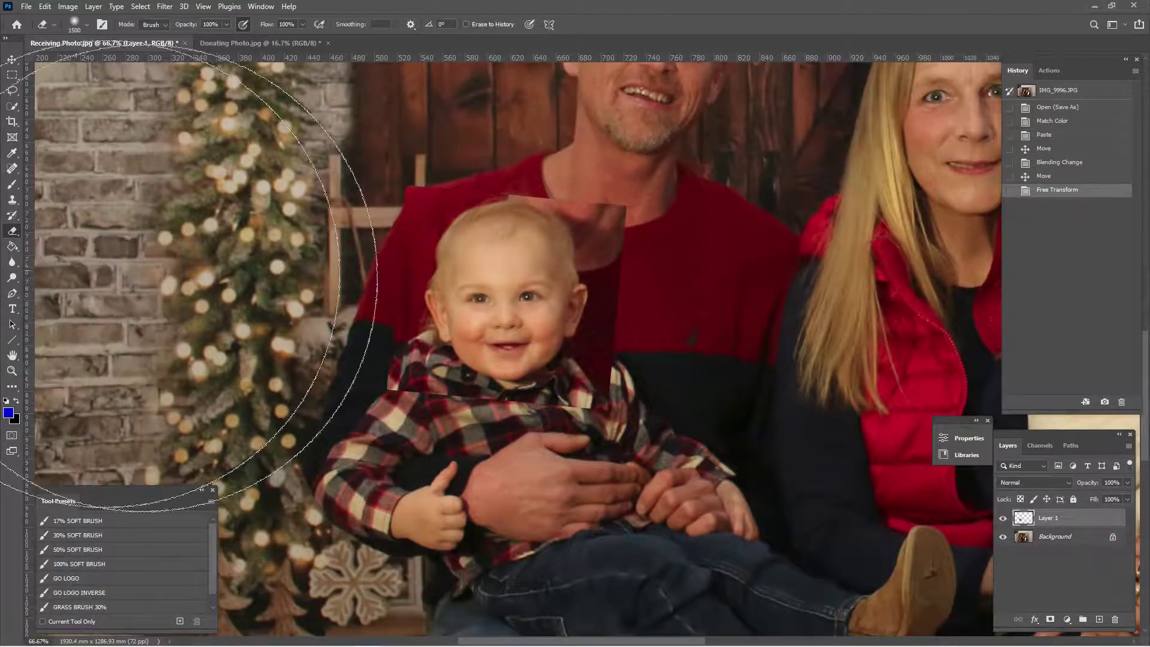
pyautogui.press('[')
pyautogui.press('[')
pyautogui.press('[')
pyautogui.press('[')
pyautogui.press('[')
pyautogui.press('[')
pyautogui.press('[')
pyautogui.press('[')
pyautogui.press('[')
pyautogui.press('[')
pyautogui.press('[')
pyautogui.press('[')
pyautogui.press('[')
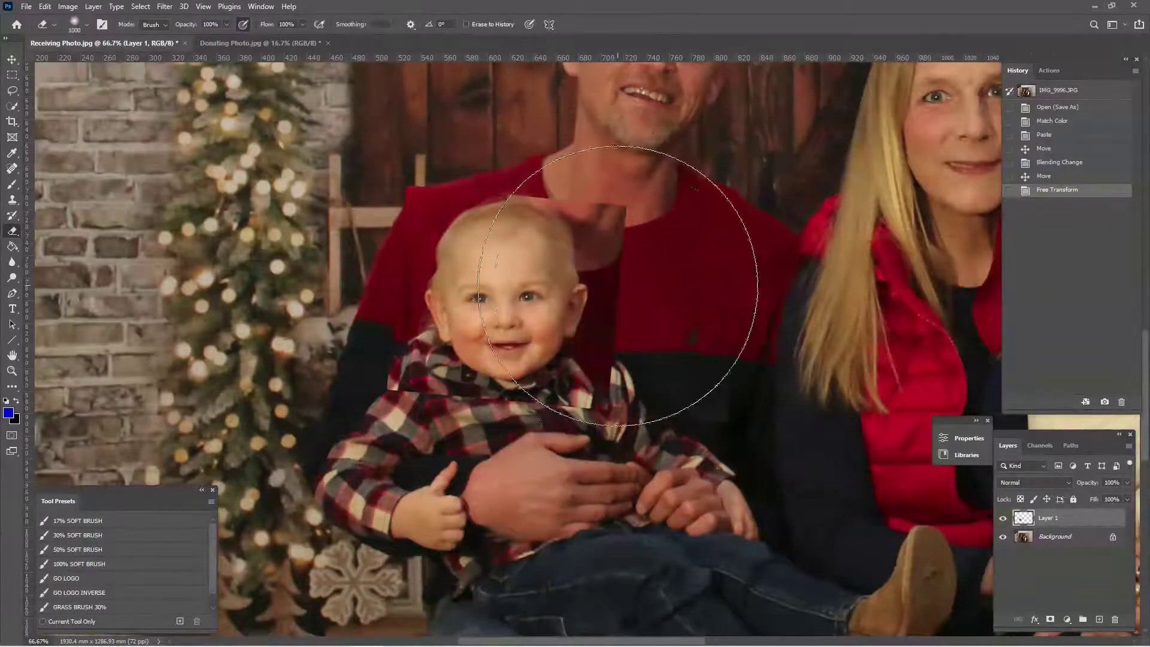
pyautogui.press('[')
pyautogui.press('[')
pyautogui.press('[')
pyautogui.press('[')
pyautogui.press('[')
pyautogui.press('[')
pyautogui.press('[')
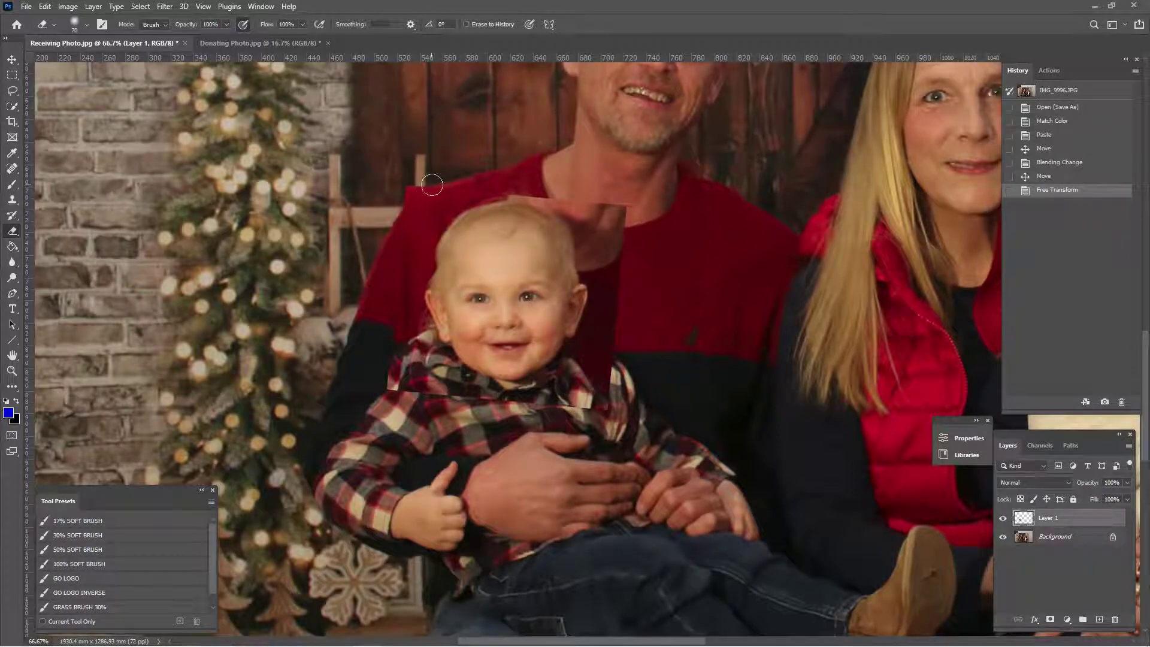
pyautogui.moveTo(402, 194)
pyautogui.mouseDown()
pyautogui.moveTo(444, 168)
pyautogui.moveTo(633, 226)
pyautogui.moveTo(633, 243)
pyautogui.moveTo(539, 176)
pyautogui.moveTo(485, 174)
pyautogui.moveTo(480, 198)
pyautogui.moveTo(441, 214)
pyautogui.moveTo(416, 253)
pyautogui.moveTo(402, 342)
pyautogui.moveTo(388, 345)
pyautogui.moveTo(387, 369)
pyautogui.moveTo(424, 364)
pyautogui.moveTo(438, 410)
pyautogui.moveTo(412, 377)
pyautogui.moveTo(479, 406)
pyautogui.moveTo(463, 397)
pyautogui.moveTo(603, 396)
pyautogui.moveTo(622, 336)
pyautogui.moveTo(617, 291)
pyautogui.moveTo(474, 414)
pyautogui.mouseUp()
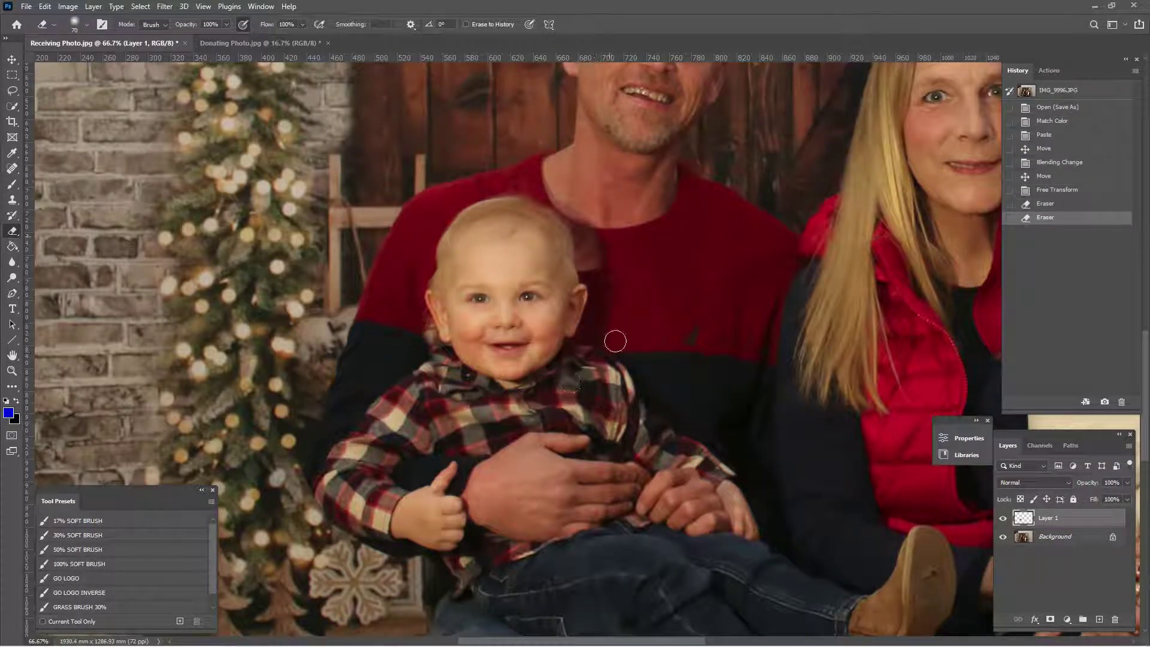
pyautogui.moveTo(604, 223)
pyautogui.mouseDown()
pyautogui.moveTo(609, 309)
pyautogui.moveTo(601, 234)
pyautogui.moveTo(548, 190)
pyautogui.moveTo(435, 188)
pyautogui.moveTo(414, 310)
pyautogui.moveTo(437, 379)
pyautogui.moveTo(493, 408)
pyautogui.moveTo(384, 354)
pyautogui.moveTo(354, 309)
pyautogui.mouseUp()
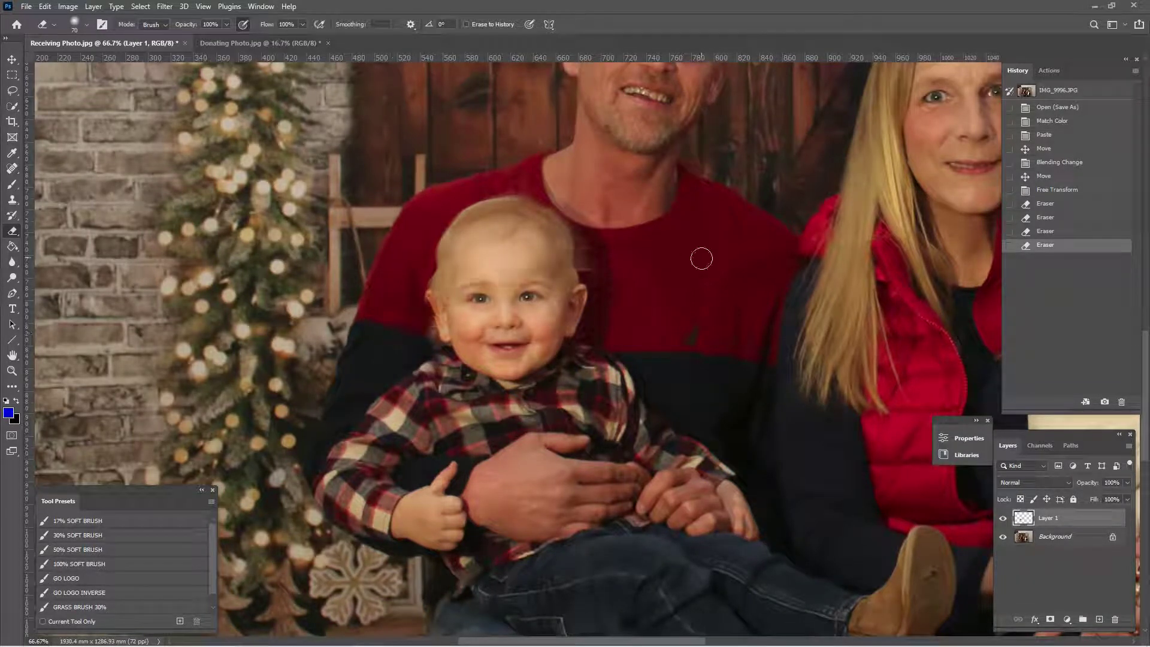
# Step: Erase the leftover patch areas on the father's sweater beside the head and on the baby's shirt collar
pyautogui.moveTo(701, 259)
pyautogui.mouseDown()
pyautogui.moveTo(616, 277)
pyautogui.moveTo(612, 260)
pyautogui.mouseUp()
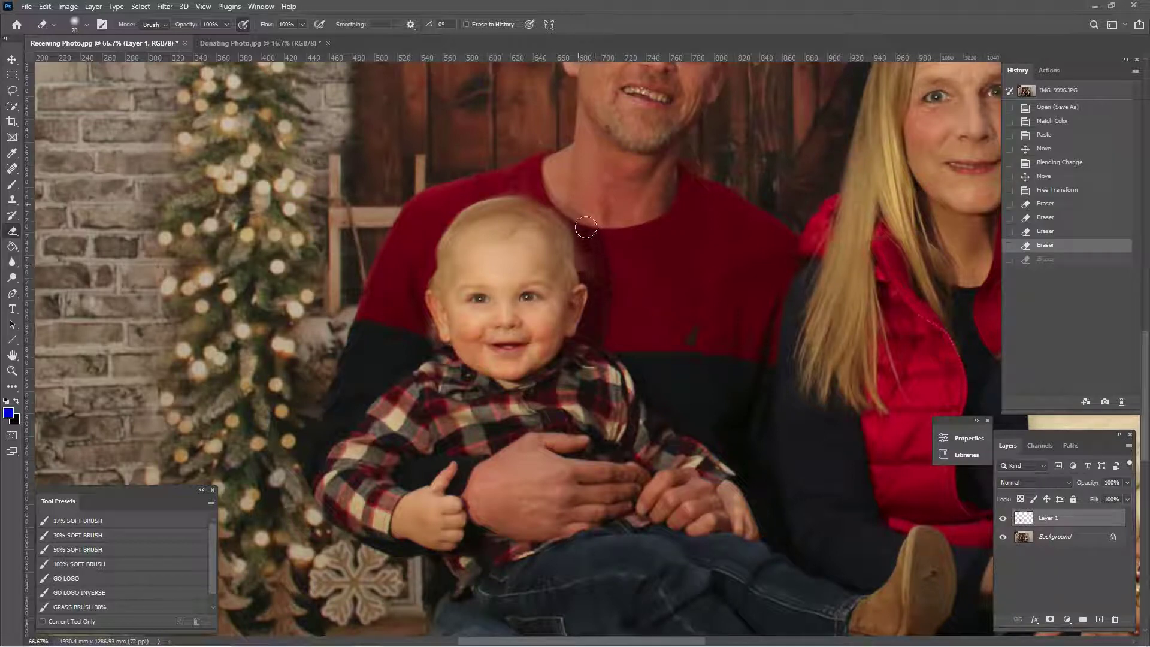
pyautogui.moveTo(590, 235)
pyautogui.mouseDown()
pyautogui.moveTo(608, 281)
pyautogui.moveTo(602, 329)
pyautogui.mouseUp()
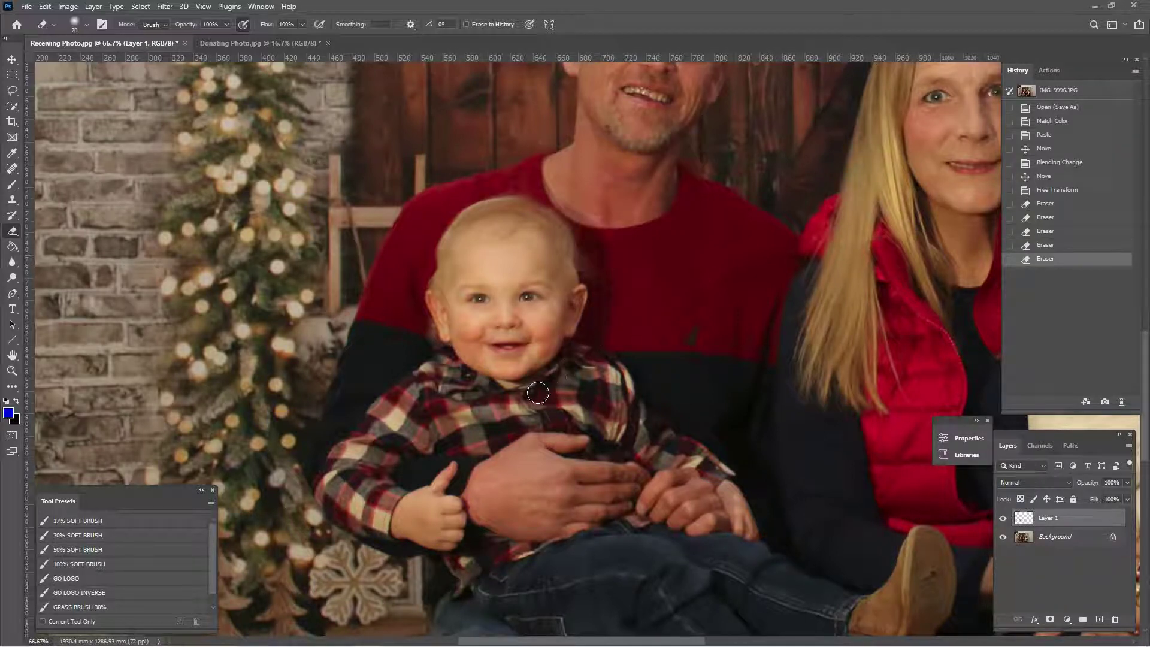
pyautogui.moveTo(442, 368)
pyautogui.mouseDown()
pyautogui.moveTo(422, 334)
pyautogui.moveTo(429, 346)
pyautogui.mouseUp()
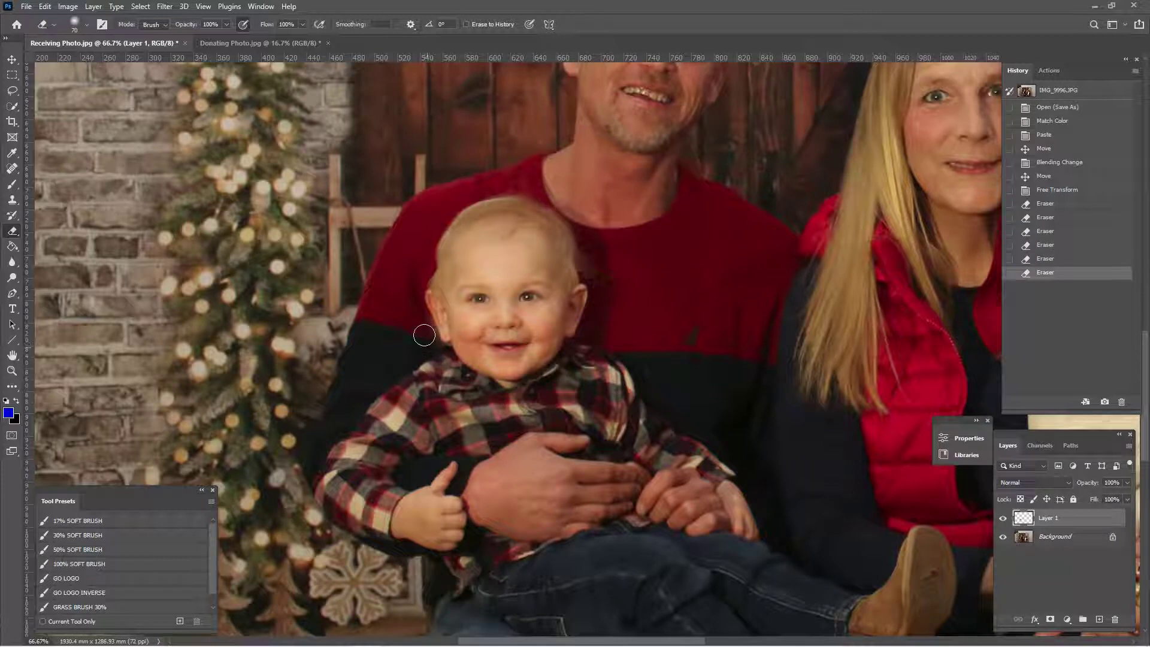
pyautogui.moveTo(408, 289)
pyautogui.mouseDown()
pyautogui.moveTo(423, 346)
pyautogui.moveTo(370, 358)
pyautogui.moveTo(350, 340)
pyautogui.moveTo(331, 245)
pyautogui.moveTo(359, 177)
pyautogui.moveTo(380, 141)
pyautogui.moveTo(419, 117)
pyautogui.moveTo(507, 113)
pyautogui.moveTo(574, 159)
pyautogui.moveTo(606, 249)
pyautogui.moveTo(605, 281)
pyautogui.moveTo(564, 360)
pyautogui.moveTo(577, 363)
pyautogui.moveTo(573, 380)
pyautogui.moveTo(613, 359)
pyautogui.moveTo(628, 384)
pyautogui.mouseUp()
# Step: Clean up the pasted layer's edges around the baby's collar and the ear beside it with a 35 px eraser, undoing one stray stroke
pyautogui.hotkey('ctrl', '+')
pyautogui.press('[')
pyautogui.press('[')
pyautogui.press('[')
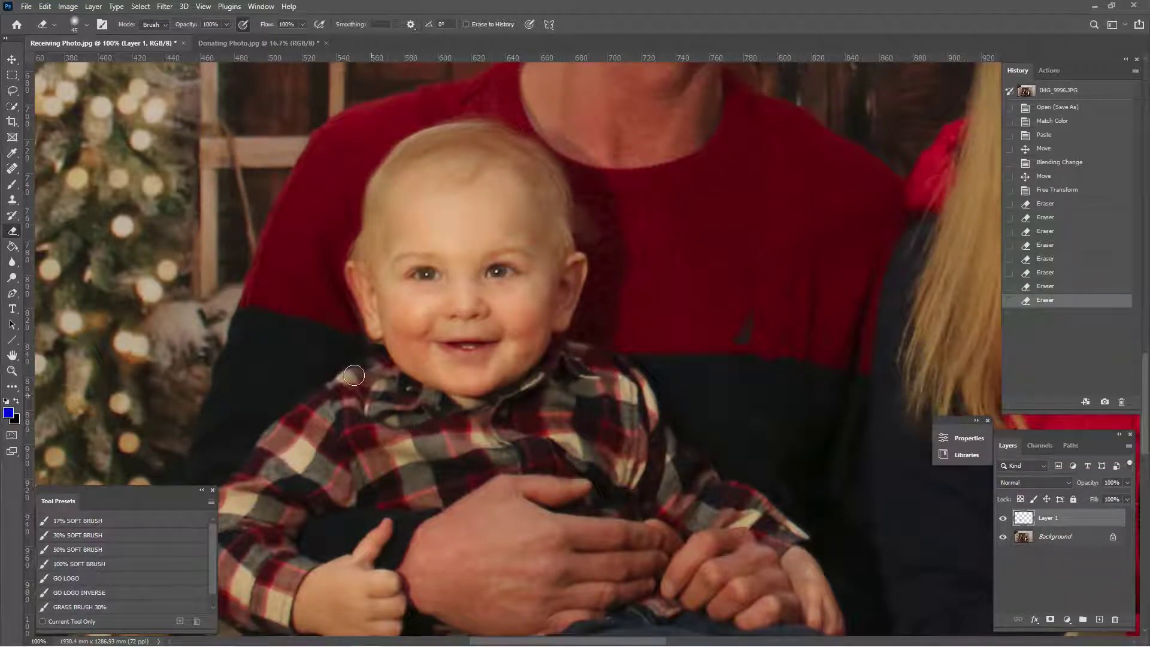
pyautogui.moveTo(367, 364); pyautogui.dragTo(388, 390)
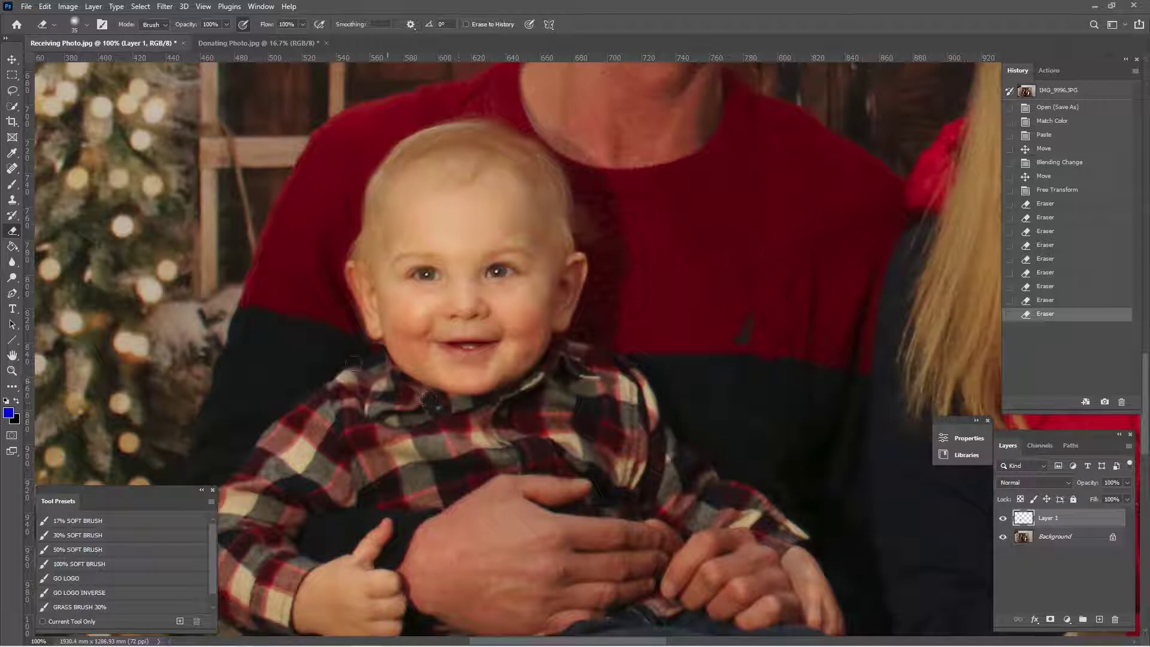
pyautogui.moveTo(354, 363); pyautogui.dragTo(358, 349)
pyautogui.moveTo(356, 287); pyautogui.dragTo(363, 308)
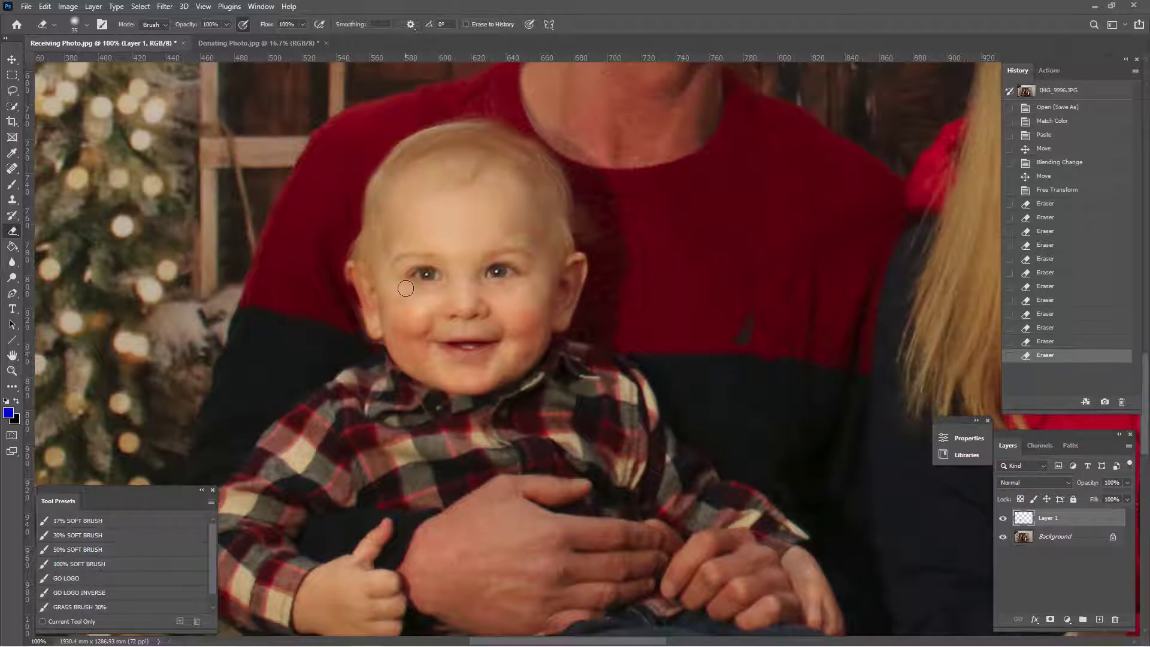
pyautogui.hotkey('ctrl', 'z')
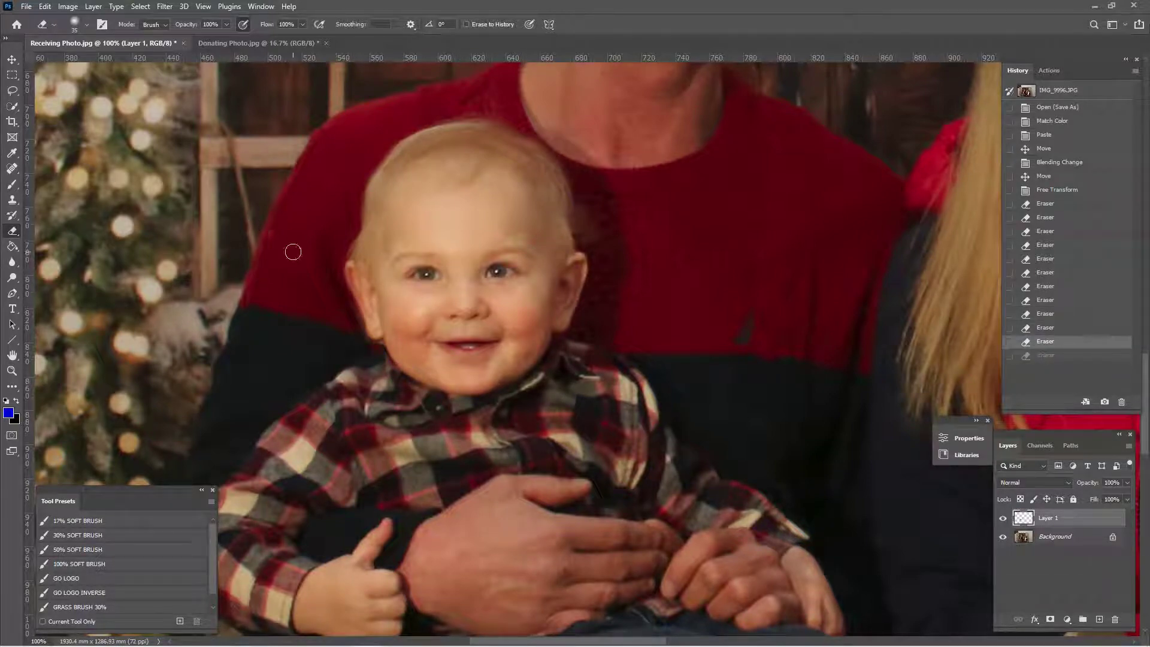
pyautogui.click(364, 359)
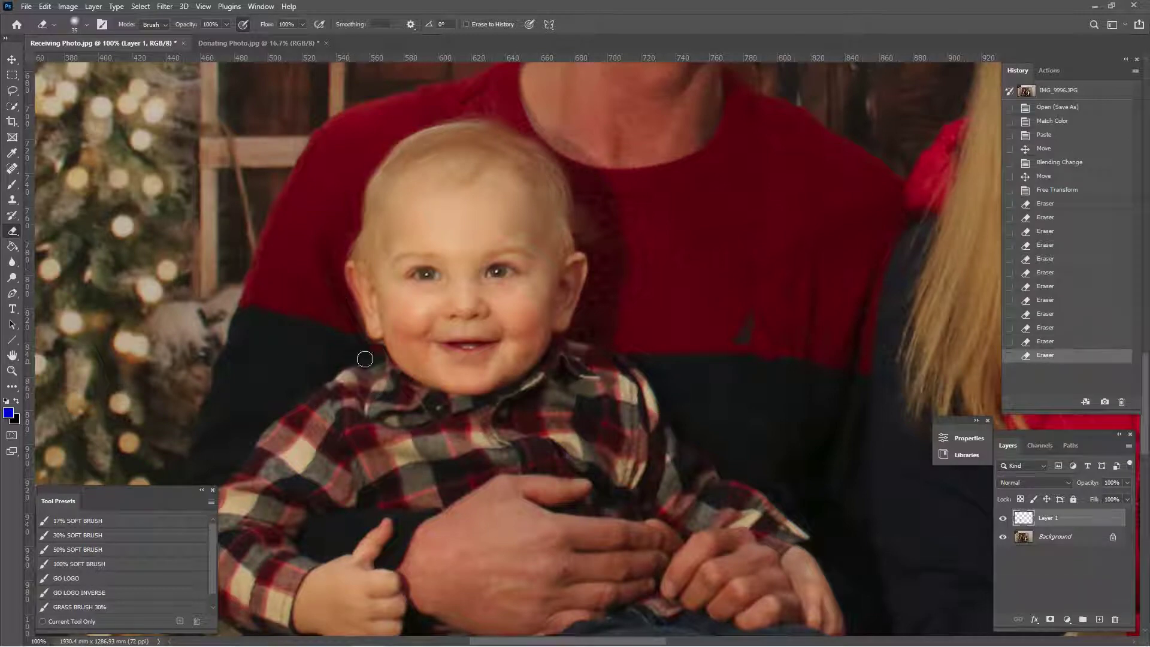
# Step: Hide and show Layer 1 to compare the pasted smiling head with the original face
pyautogui.click(1002, 519)
pyautogui.click(1003, 521)
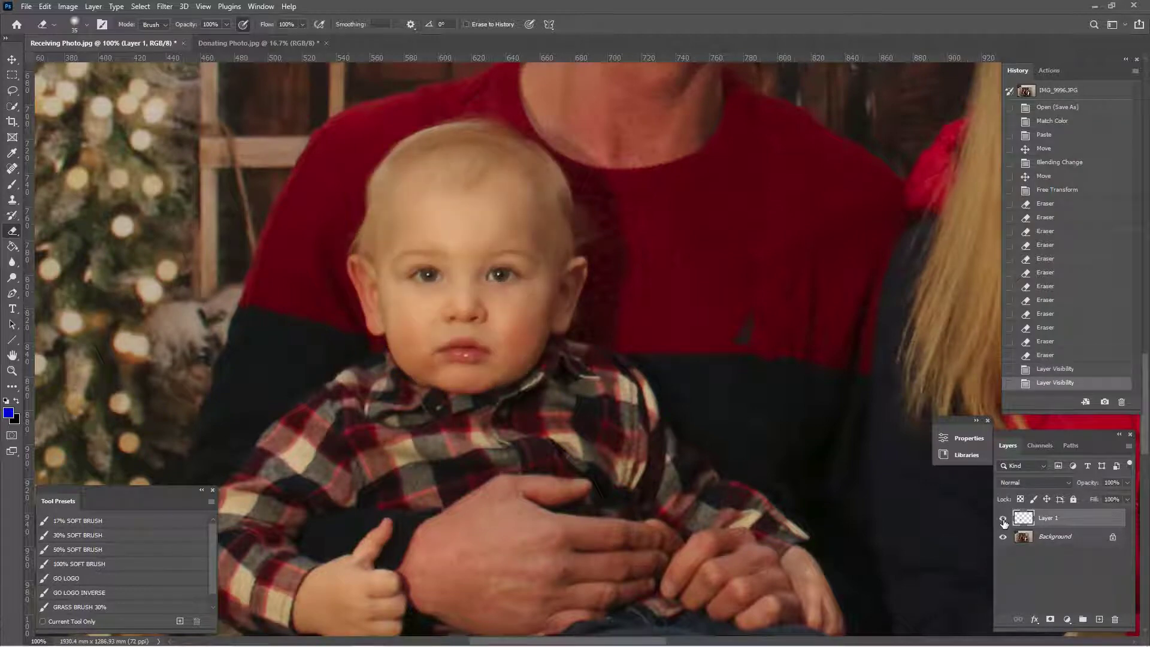
pyautogui.click(1004, 522)
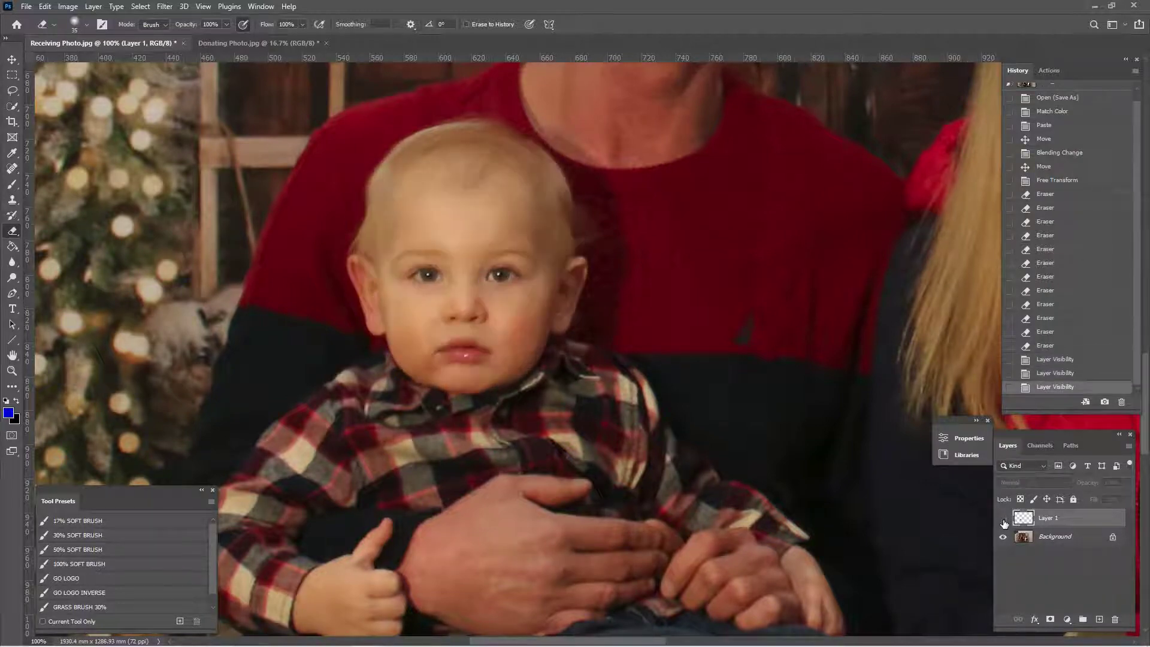
pyautogui.click(1004, 520)
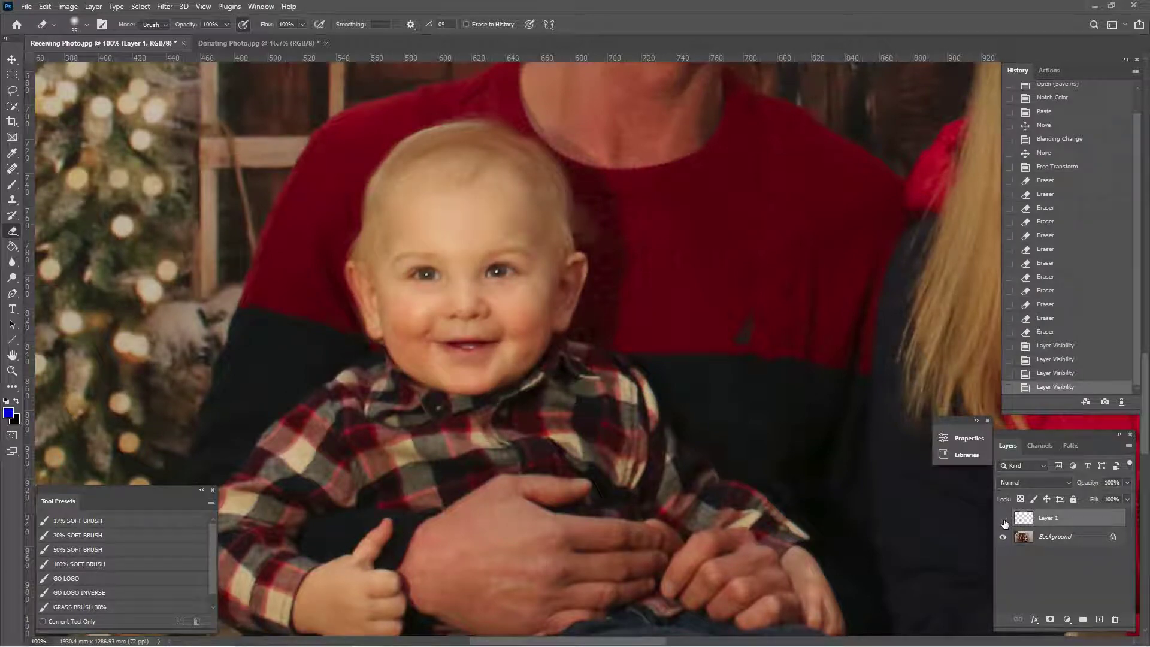
pyautogui.click(1004, 521)
pyautogui.click(1003, 521)
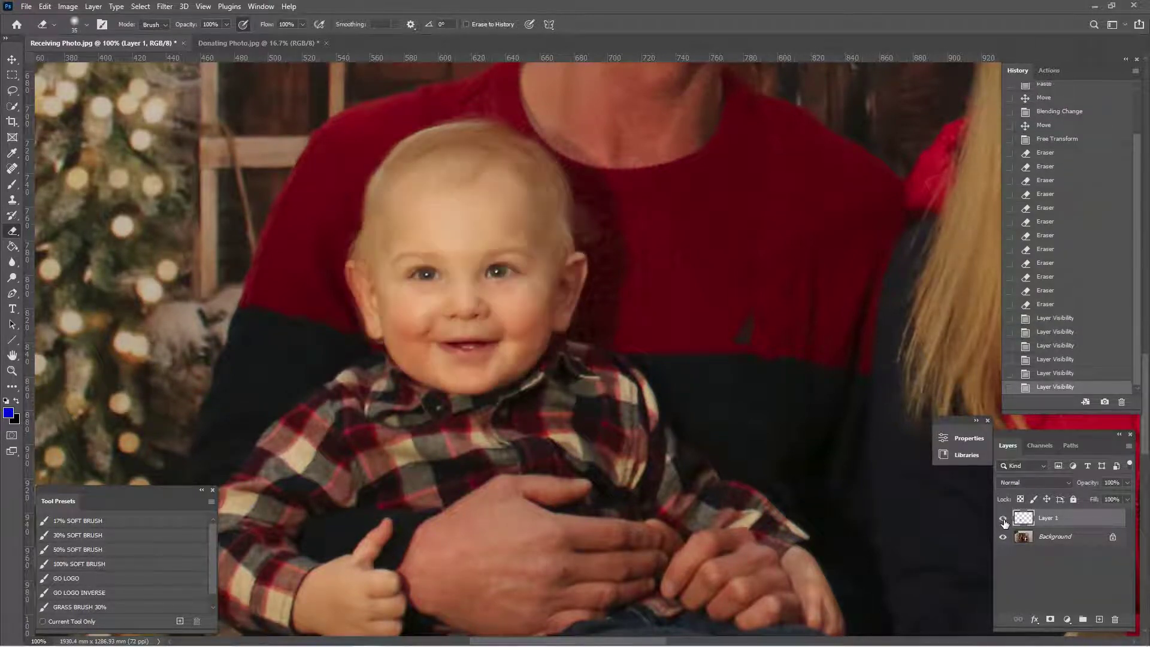
# Step: Free-transform the pasted head layer and rotate it 0.76° clockwise
pyautogui.hotkey('ctrl', 't')
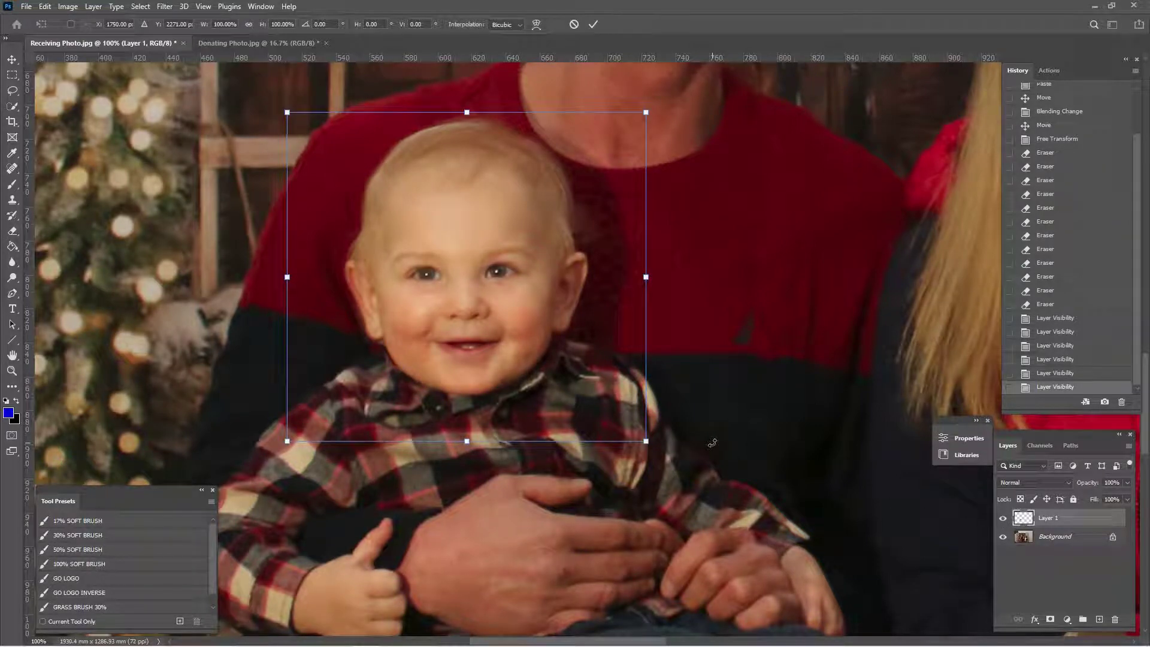
pyautogui.moveTo(712, 444); pyautogui.dragTo(711, 447)
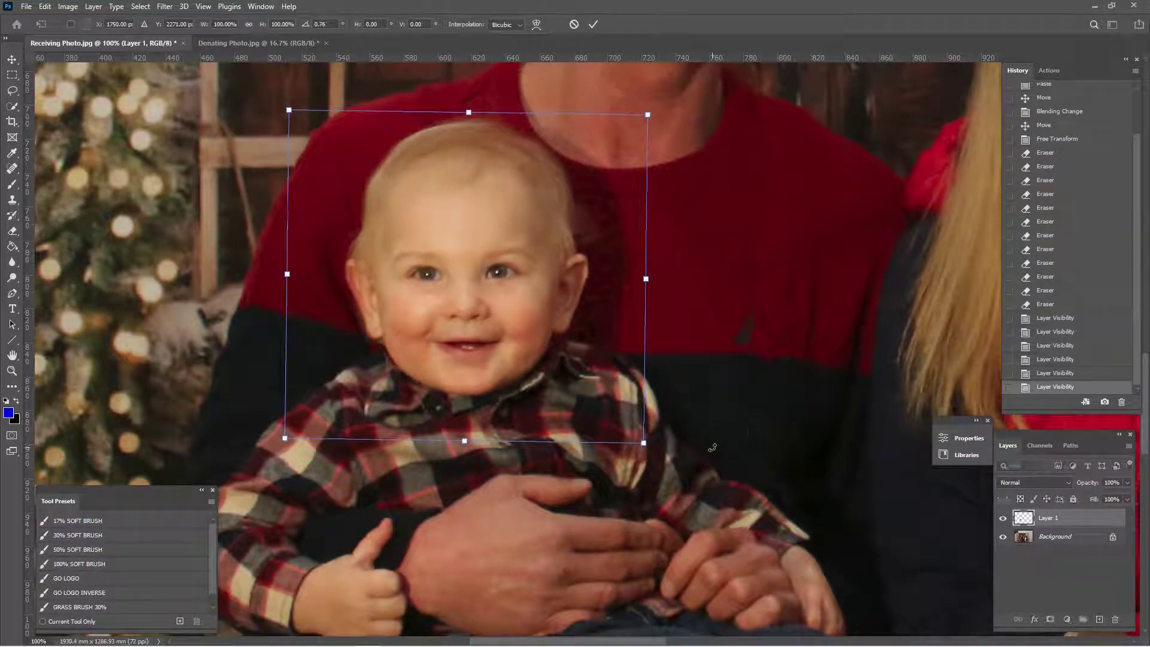
pyautogui.press('Return')
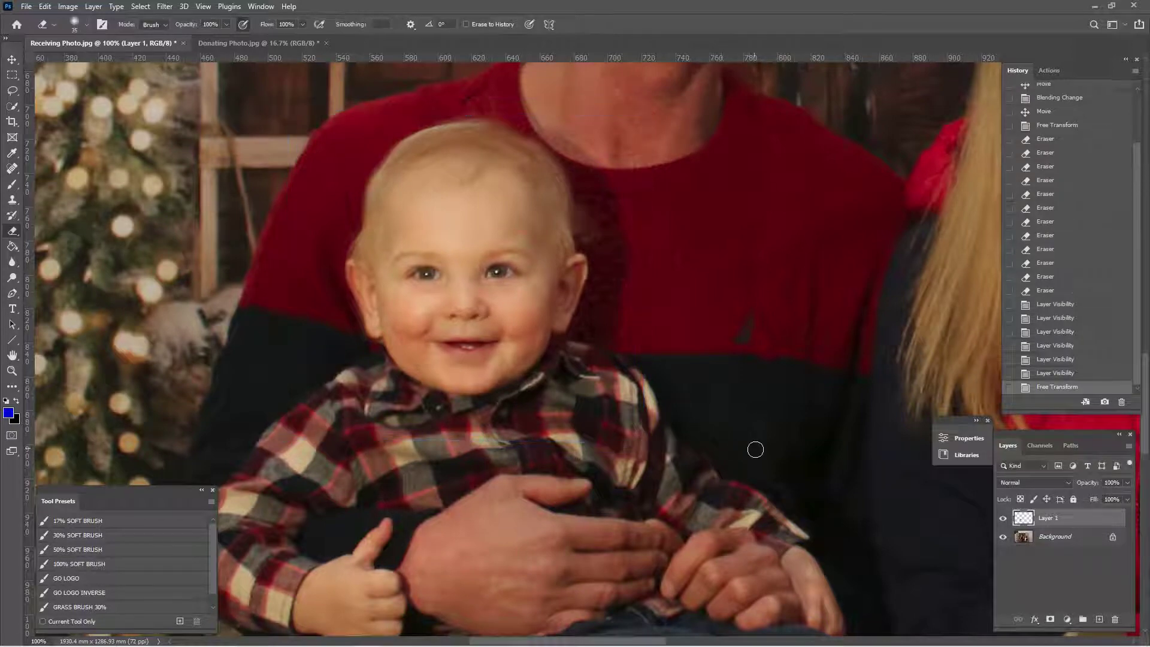
# Step: Compare the rotated head's tilt and outline against the original by repeatedly switching Layer 1's visibility
pyautogui.click(1004, 519)
pyautogui.click(1003, 518)
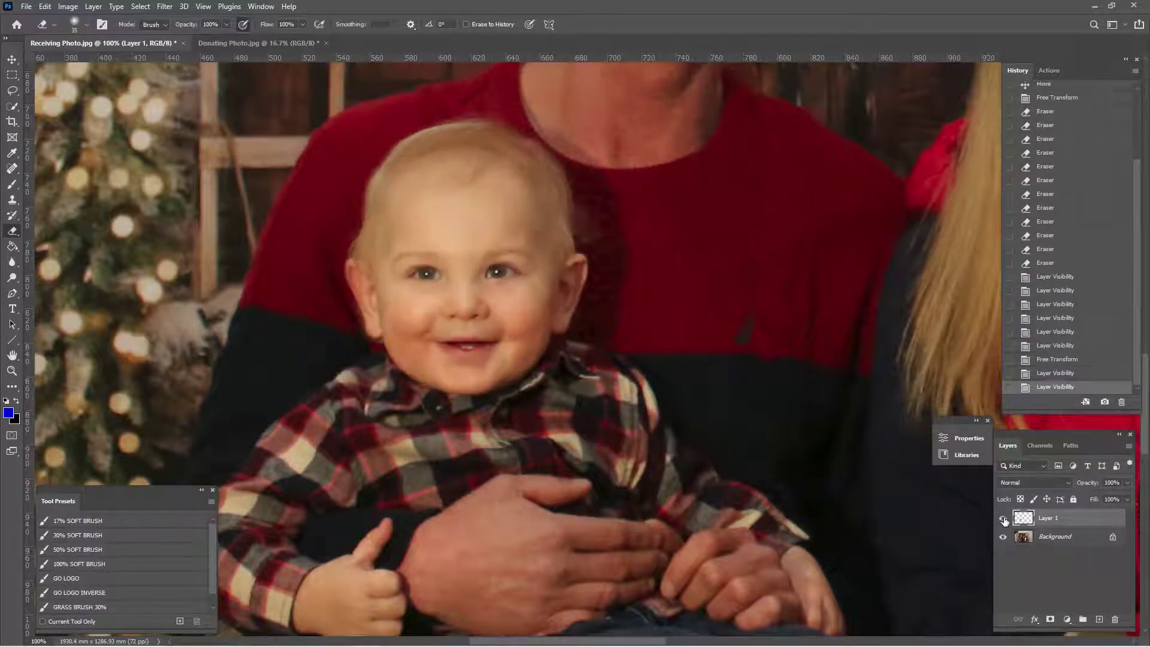
pyautogui.click(1004, 519)
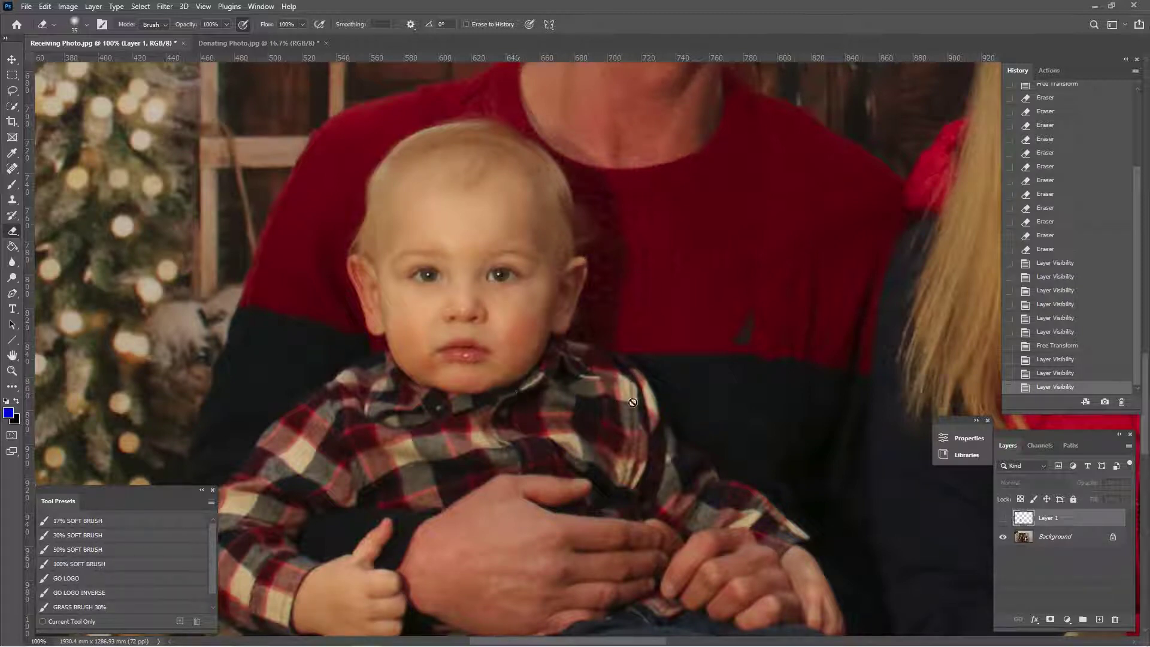
pyautogui.click(1003, 520)
pyautogui.click(1003, 520)
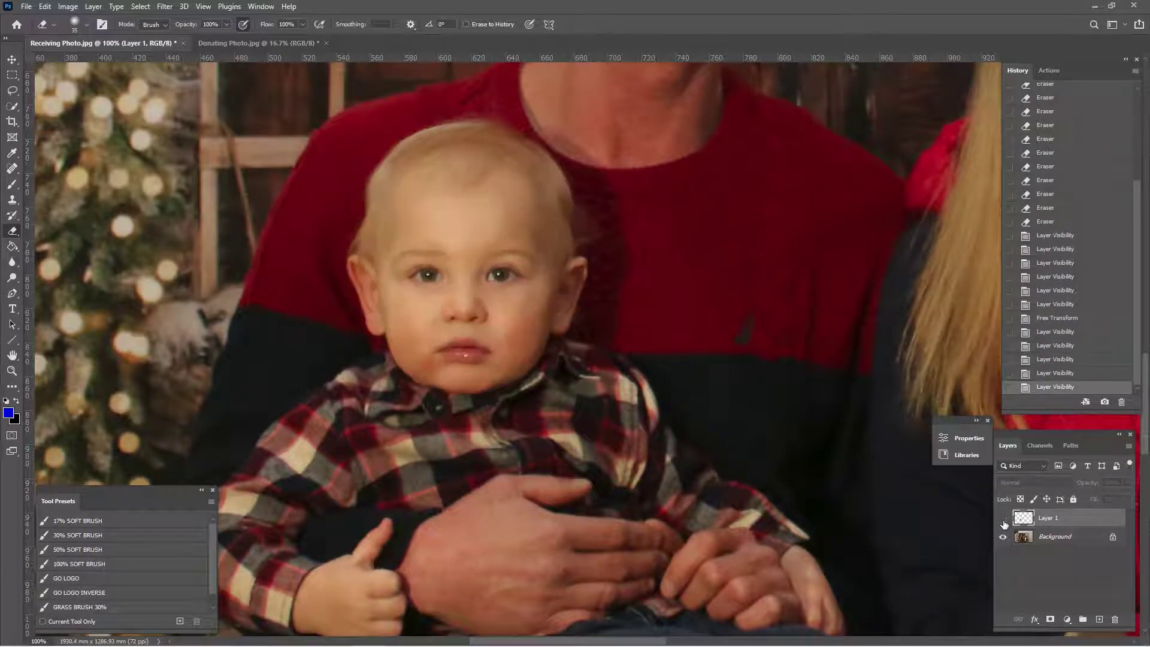
pyautogui.click(1004, 521)
pyautogui.click(1004, 521)
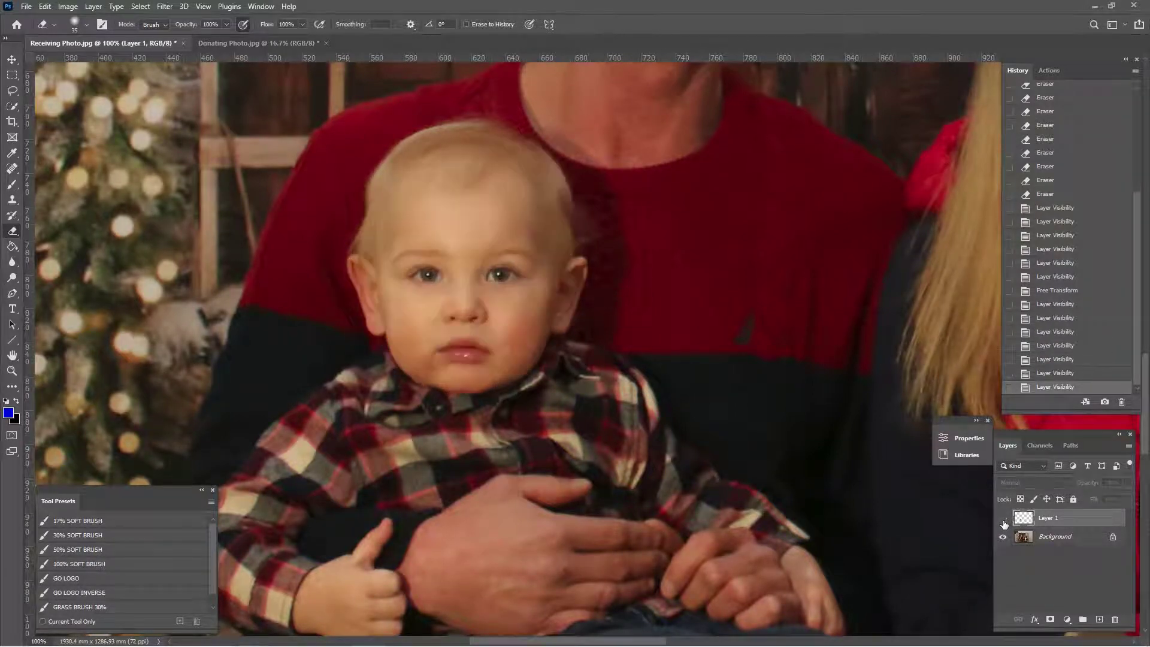
pyautogui.click(1004, 521)
pyautogui.click(1004, 521)
pyautogui.click(1004, 521)
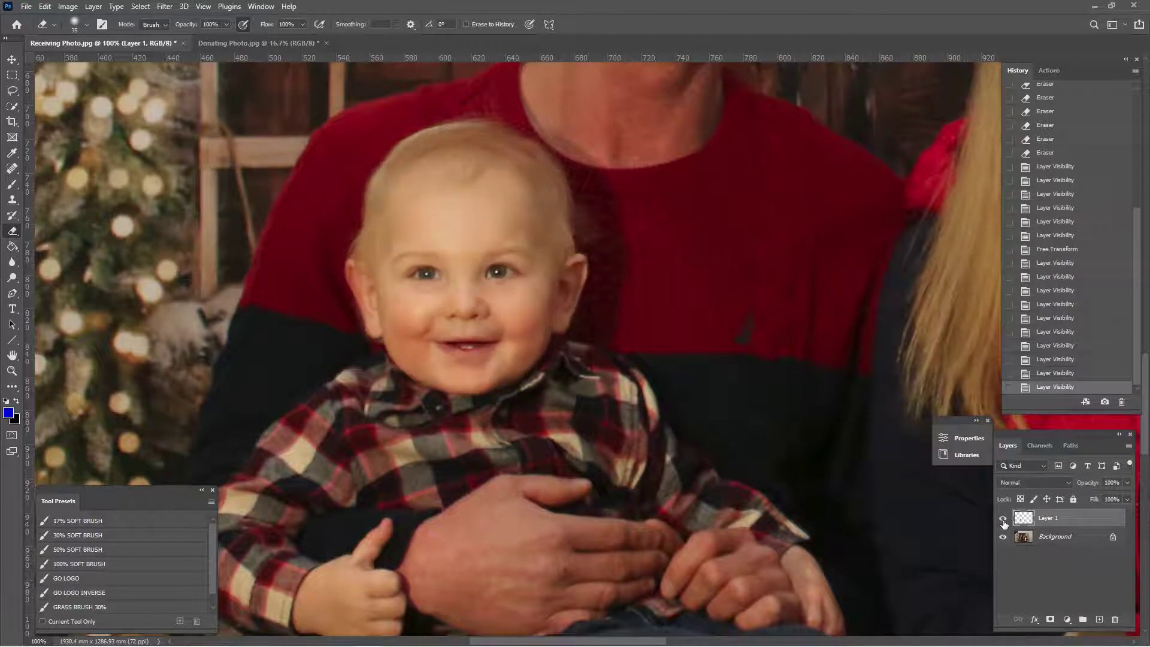
pyautogui.click(1004, 521)
pyautogui.click(1004, 521)
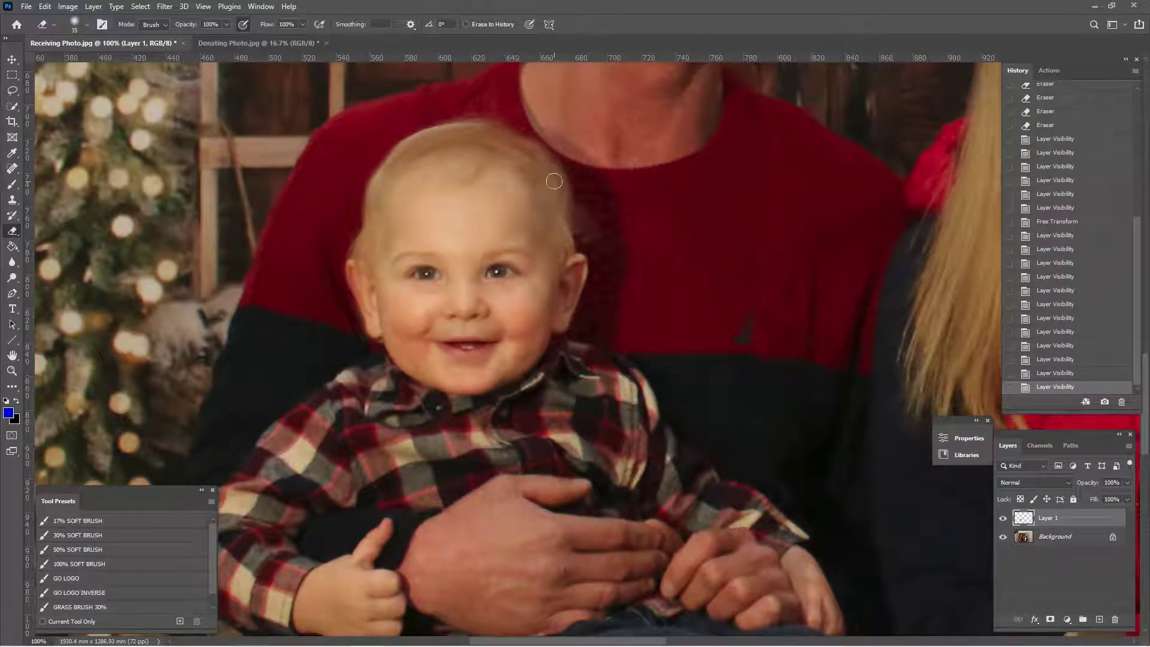
# Step: Erase along the upper edge of the pasted forehead and hair with a 50 px eraser, and compare it with the original head
pyautogui.press(']')
pyautogui.press(']')
pyautogui.press(']')
pyautogui.moveTo(507, 155); pyautogui.dragTo(549, 198)
pyautogui.click(1004, 517)
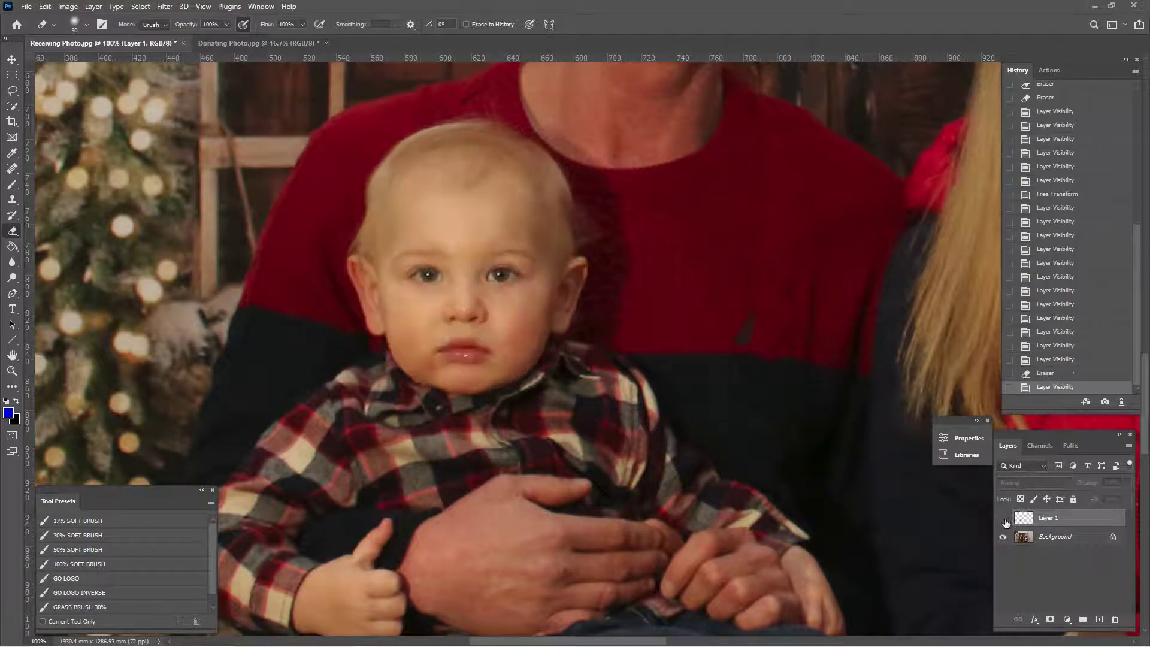
pyautogui.click(1005, 519)
pyautogui.click(1004, 519)
pyautogui.click(1004, 519)
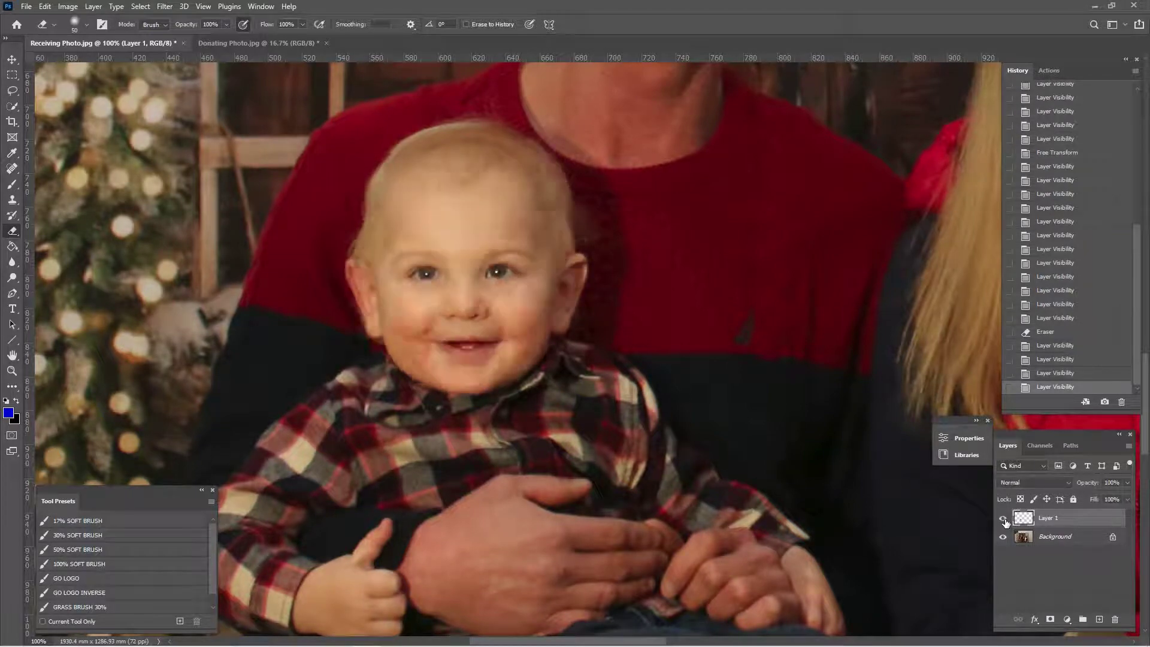
# Step: Erase the pasted layer's remaining edge beside the baby's ear, on the Christmas tree side, with a 35 px eraser
pyautogui.press('[')
pyautogui.press('[')
pyautogui.press('[')
pyautogui.moveTo(356, 333)
pyautogui.mouseDown()
pyautogui.moveTo(342, 293)
pyautogui.moveTo(377, 356)
pyautogui.moveTo(357, 335)
pyautogui.moveTo(339, 248)
pyautogui.mouseUp()
pyautogui.hotkey('ctrl', '-')
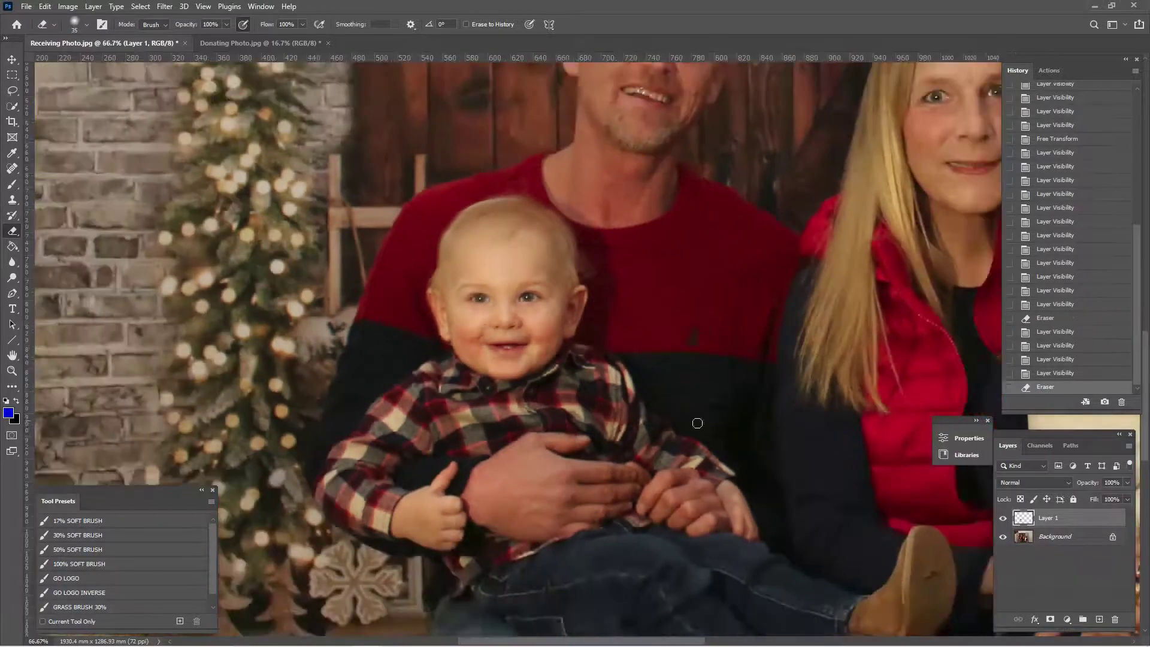
# Step: Compare the swapped baby face with the original by switching Layer 1's visibility, and review the whole family photo with all panels hidden
pyautogui.click(1007, 521)
pyautogui.click(1008, 521)
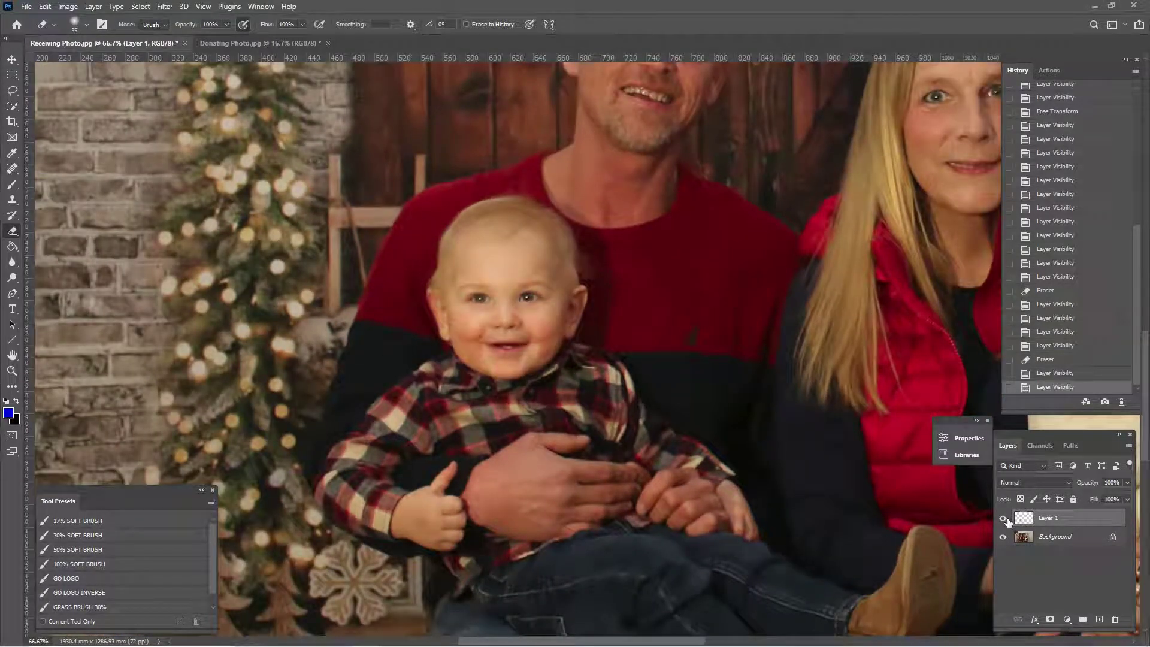
pyautogui.hotkey('ctrl', '-')
pyautogui.hotkey('ctrl', '-')
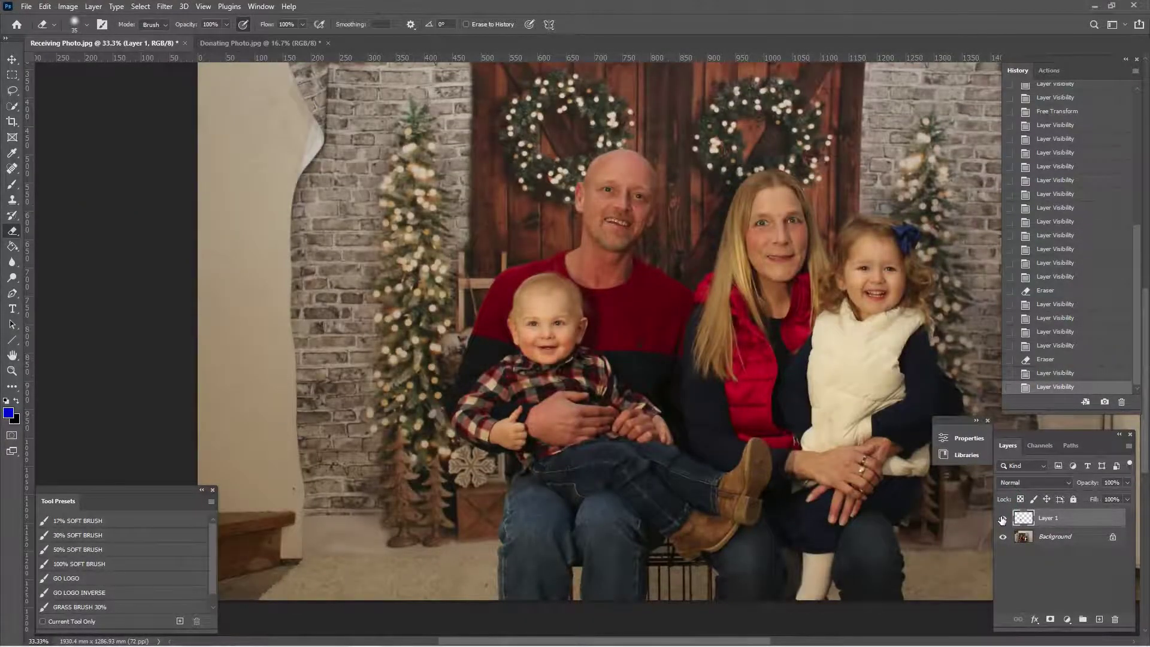
pyautogui.hotkey('ctrl', '+')
pyautogui.moveTo(846, 476); pyautogui.dragTo(715, 513)
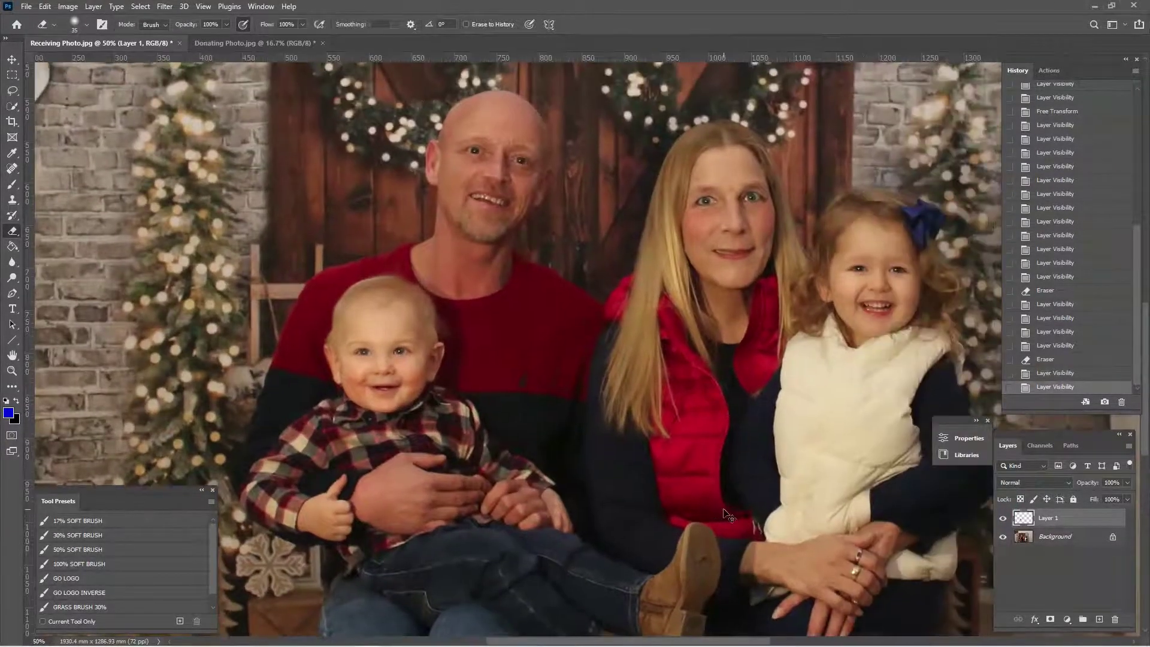
pyautogui.hotkey('ctrl', '-')
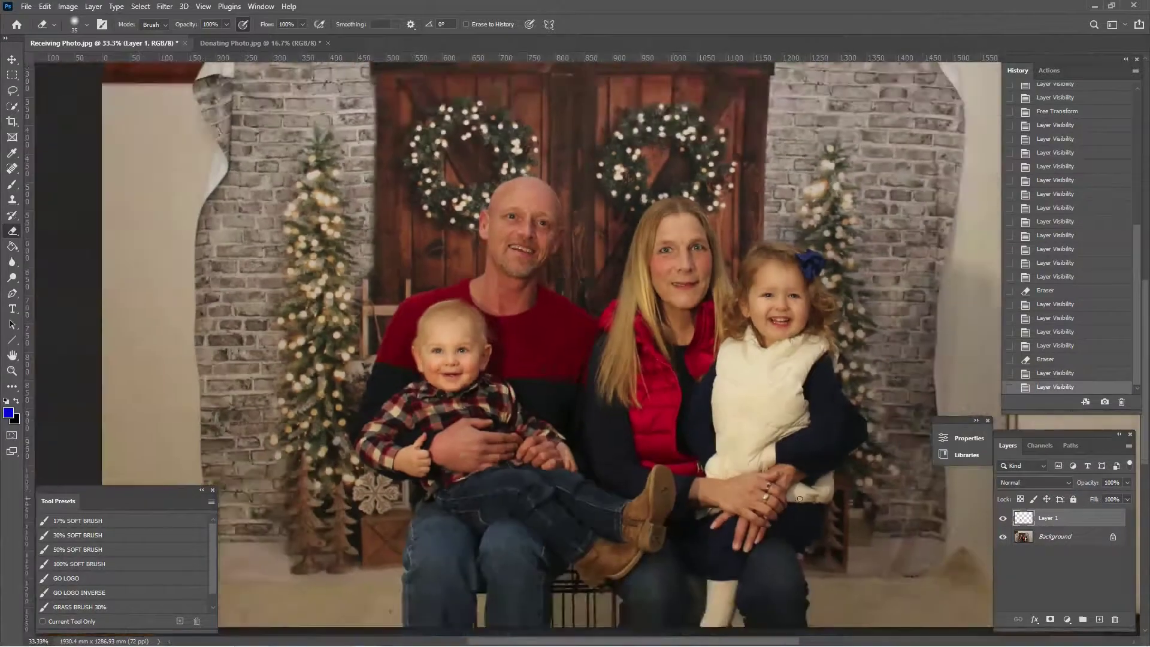
pyautogui.click(1003, 519)
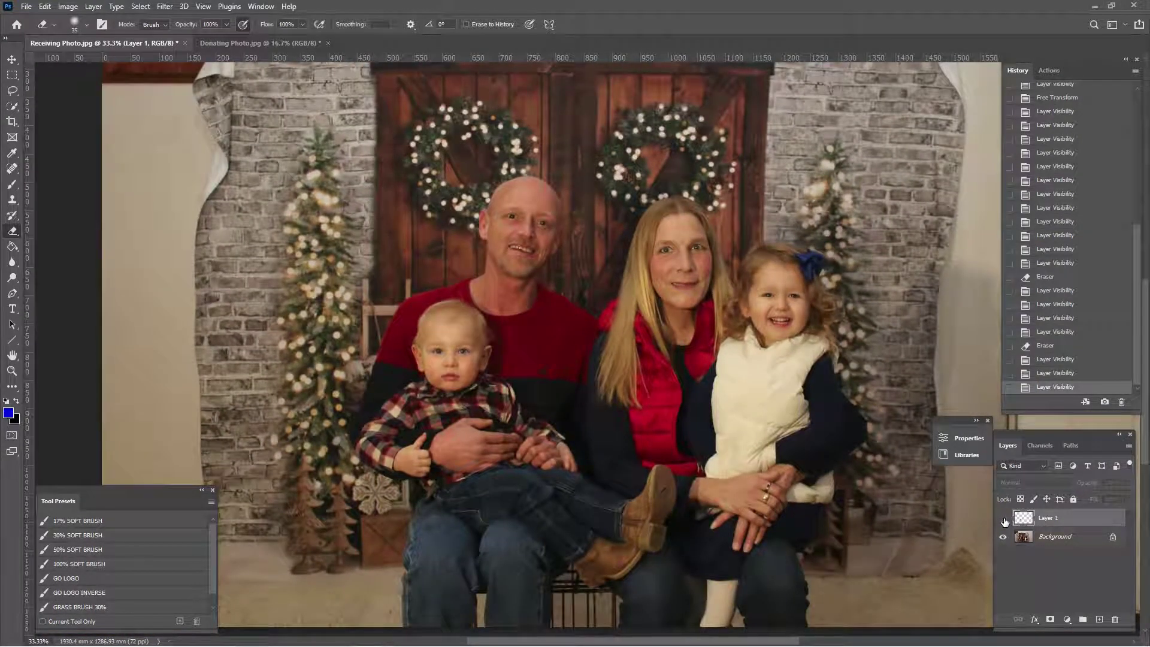
pyautogui.click(1003, 519)
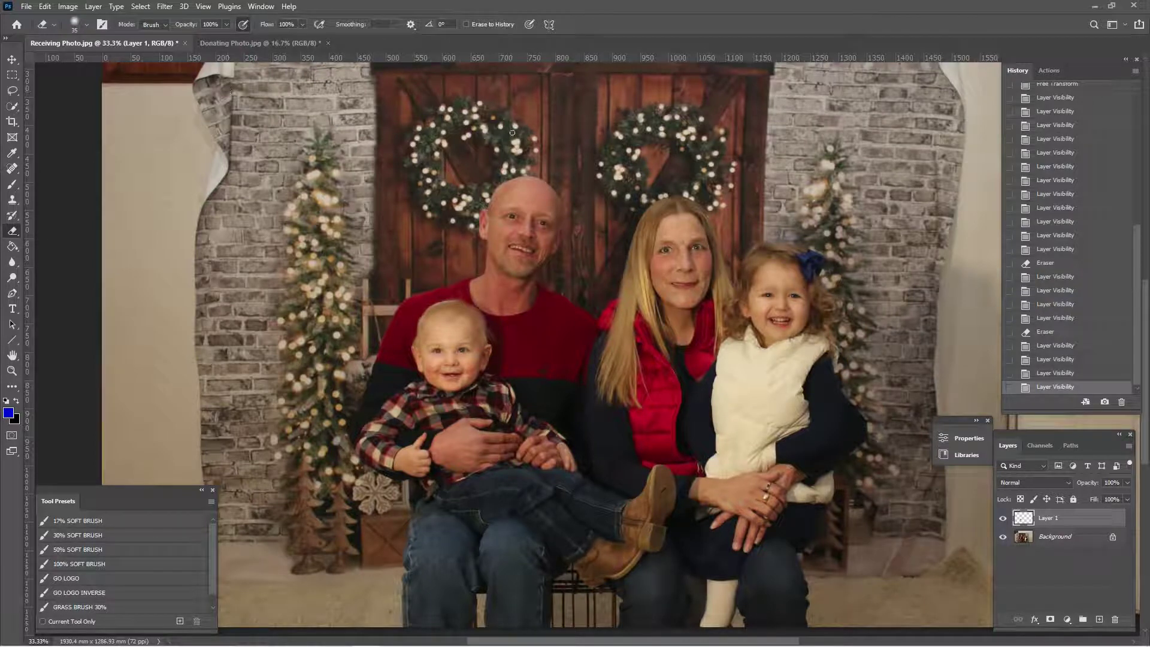
pyautogui.press('Tab')
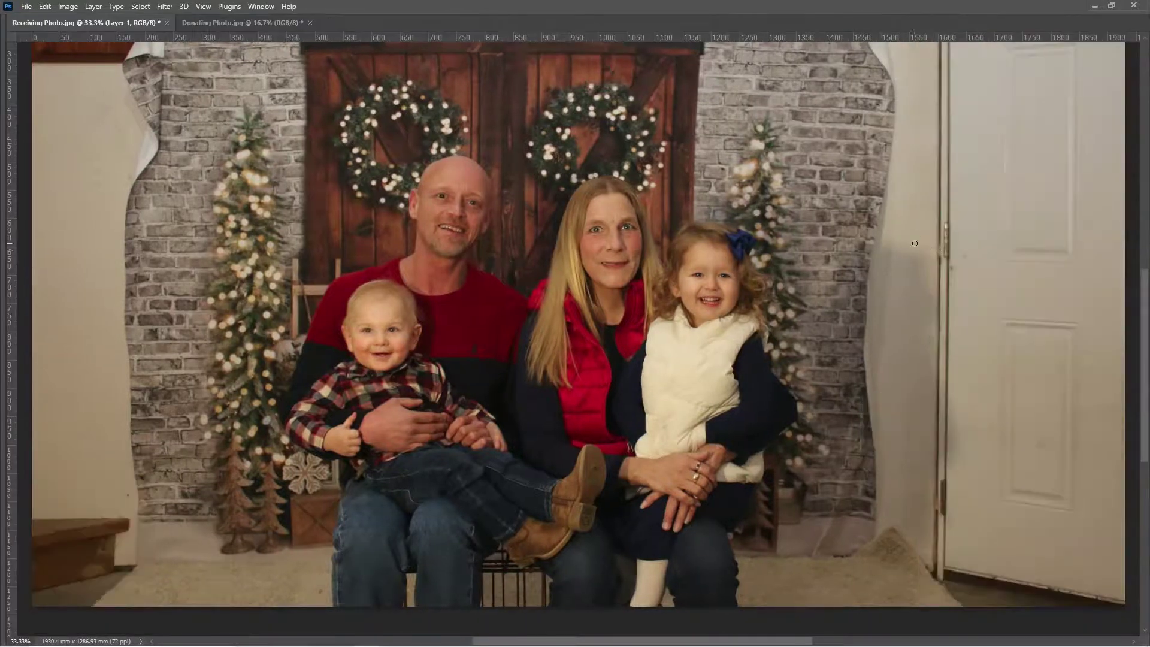
pyautogui.hotkey('ctrl', '-')
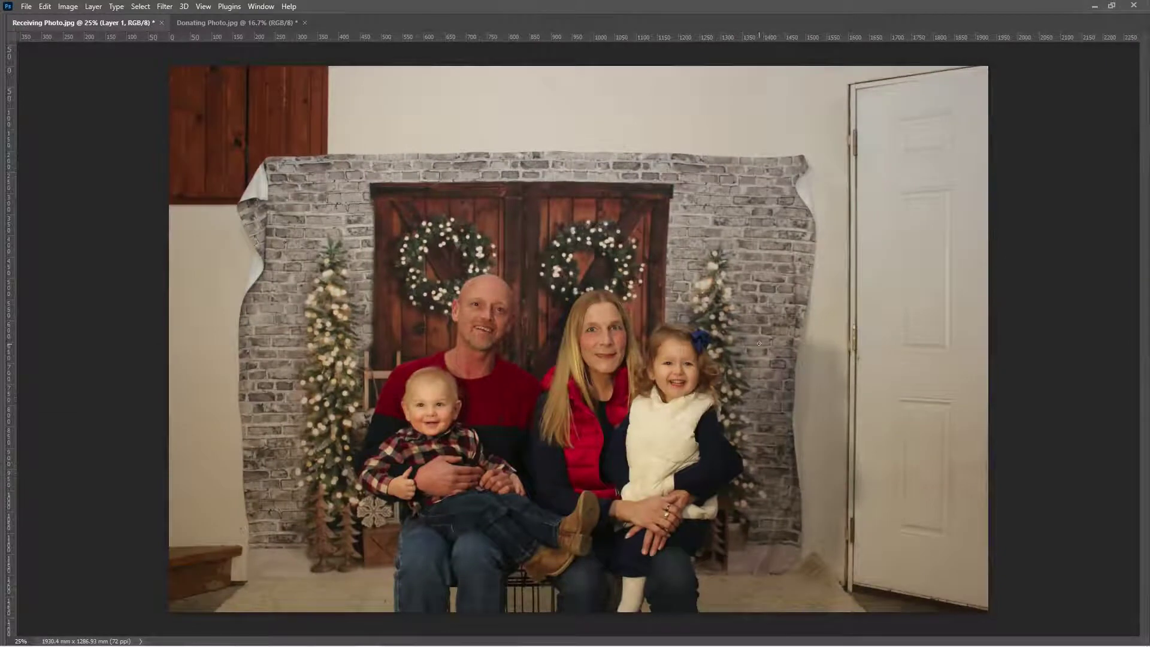